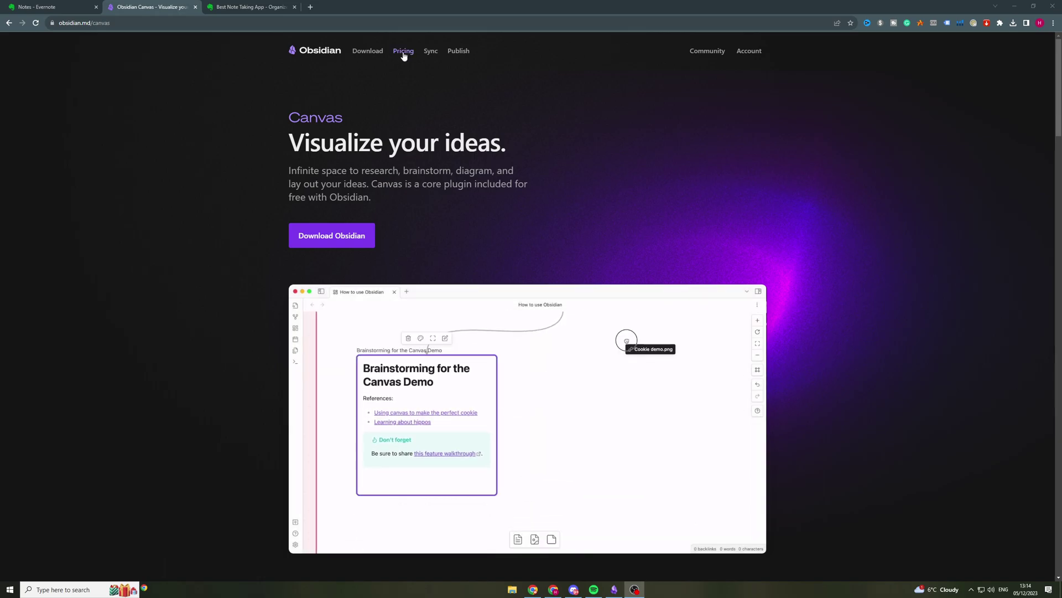
Open Obsidian's Pricing page and review free personal use, the $50 commercial licence, add-ons and FAQ.
click(403, 54)
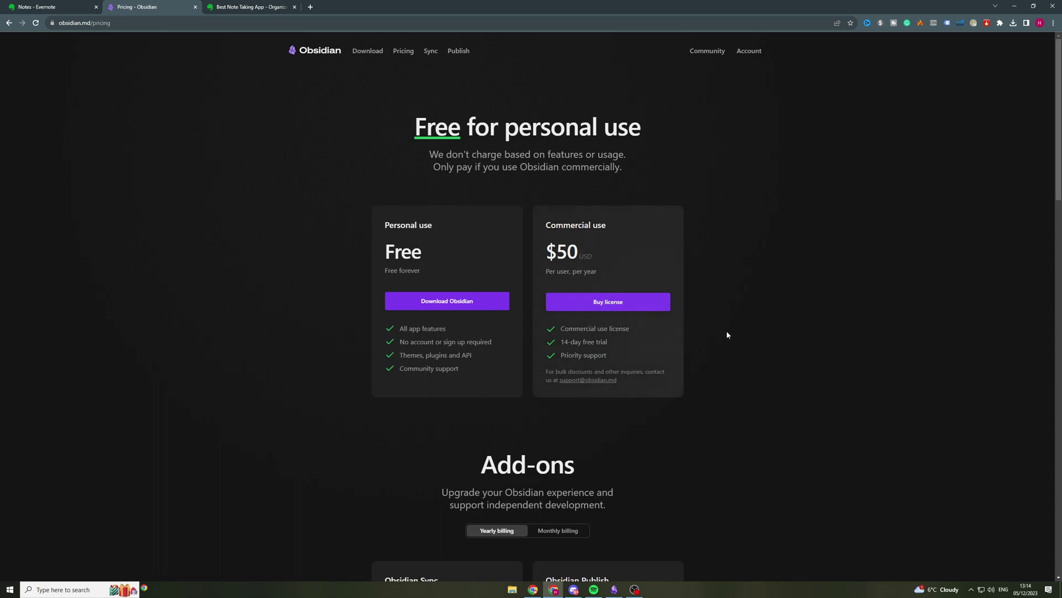
scroll(705, 299, down, 5)
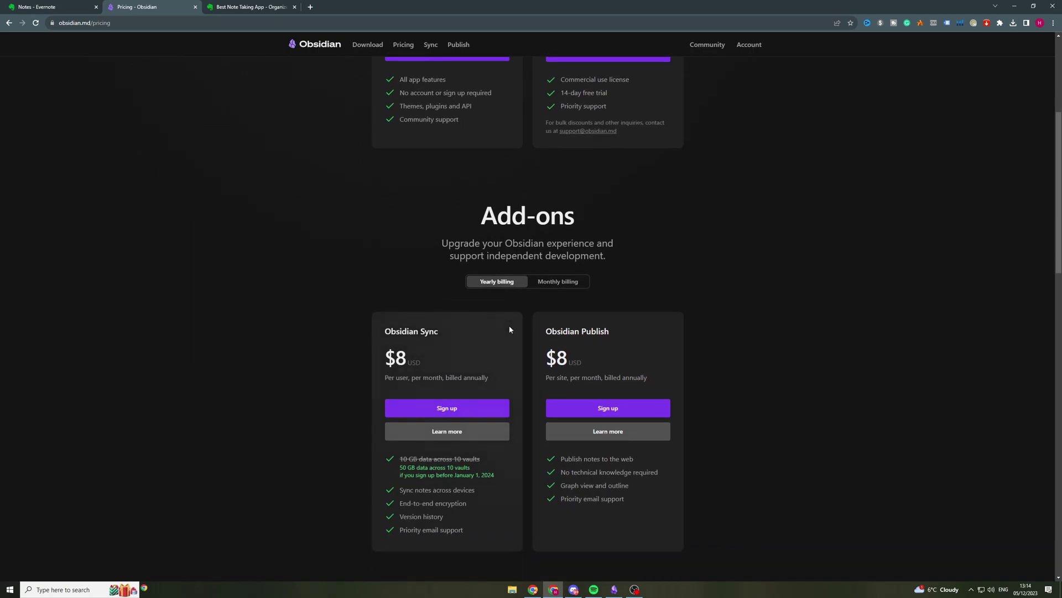
scroll(509, 329, down, 1)
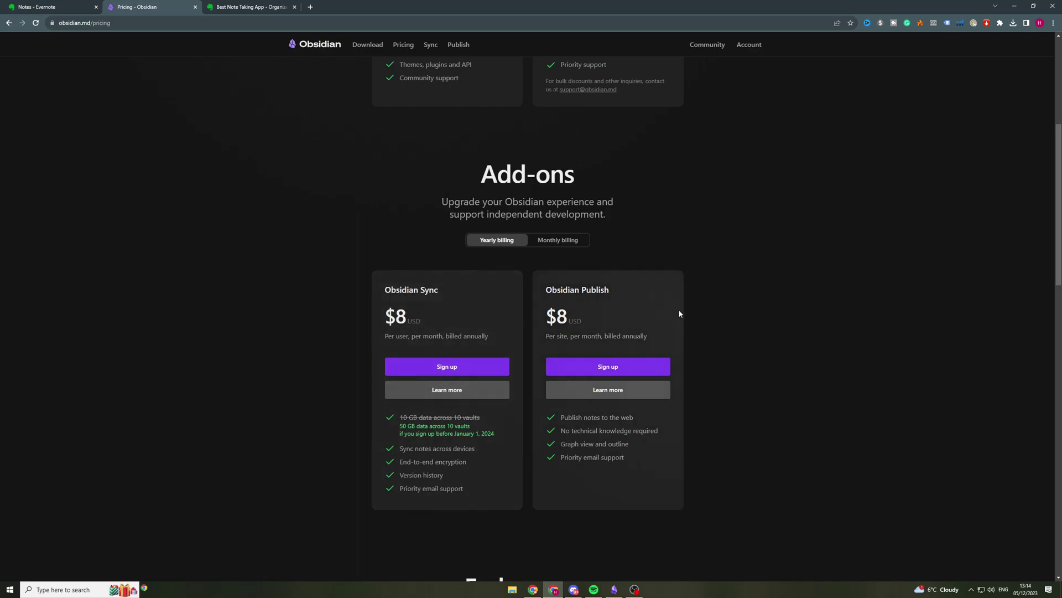
scroll(653, 315, down, 1)
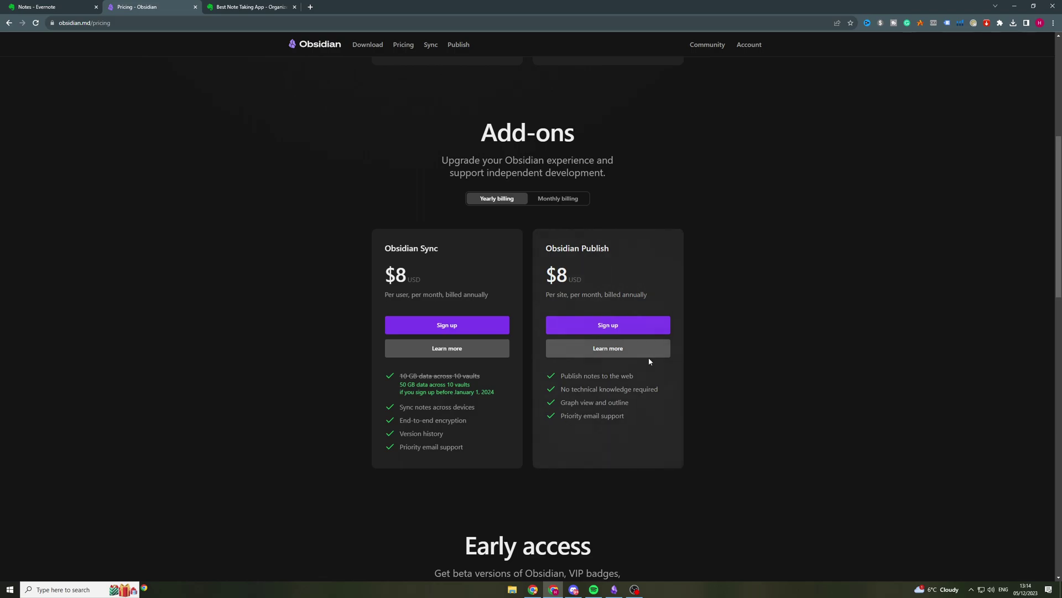
scroll(542, 318, down, 5)
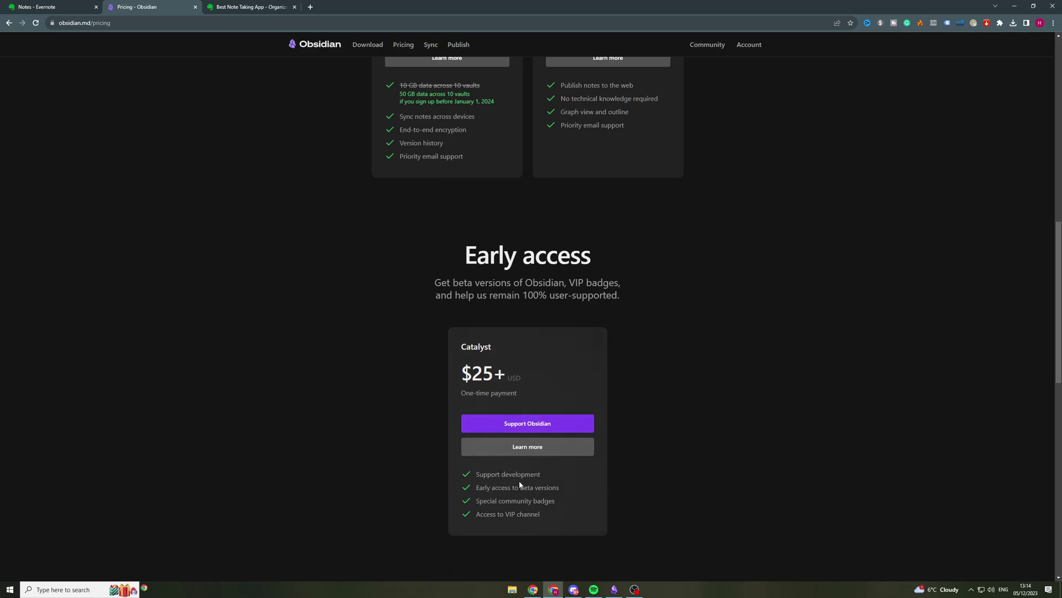
scroll(531, 476, down, 3)
scroll(719, 343, down, 1)
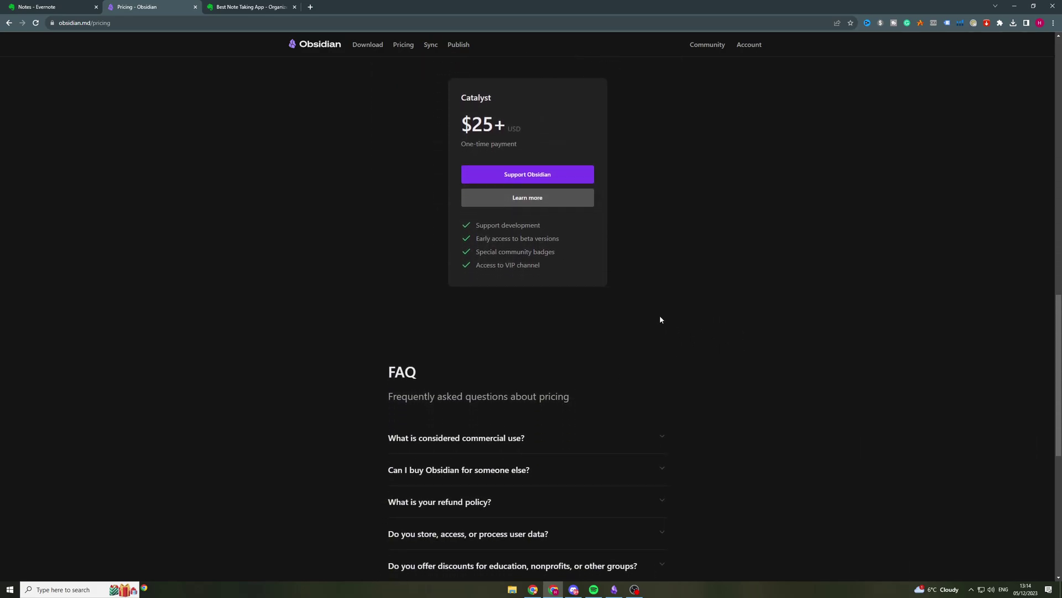
scroll(719, 303, up, 10)
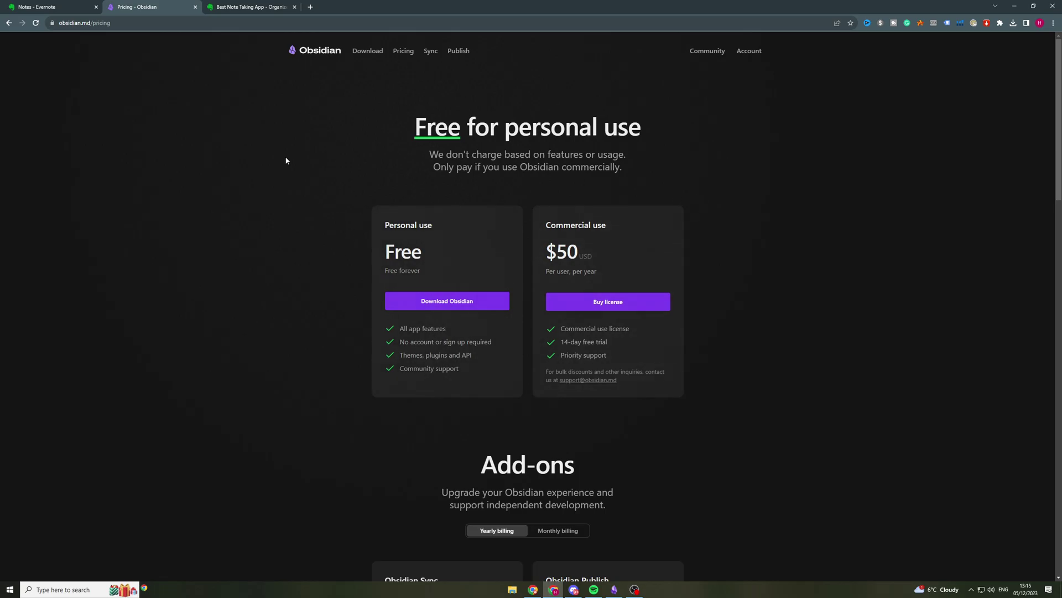
Open Evernote's Compare plans page and review Free £0, Personal £6.67 and Professional £8.75 monthly prices.
click(252, 8)
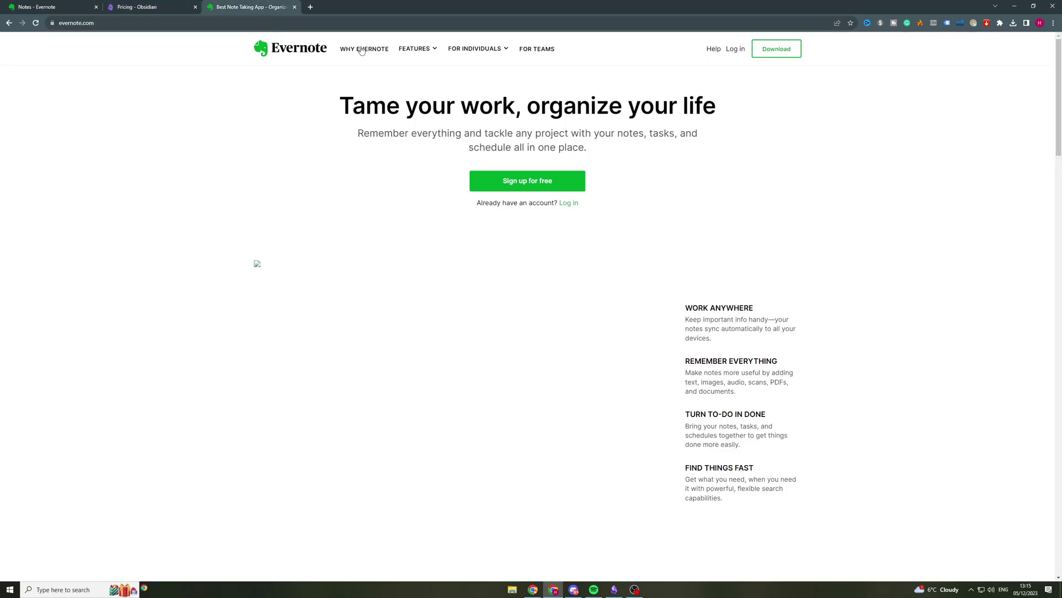
mouse_move(401, 50)
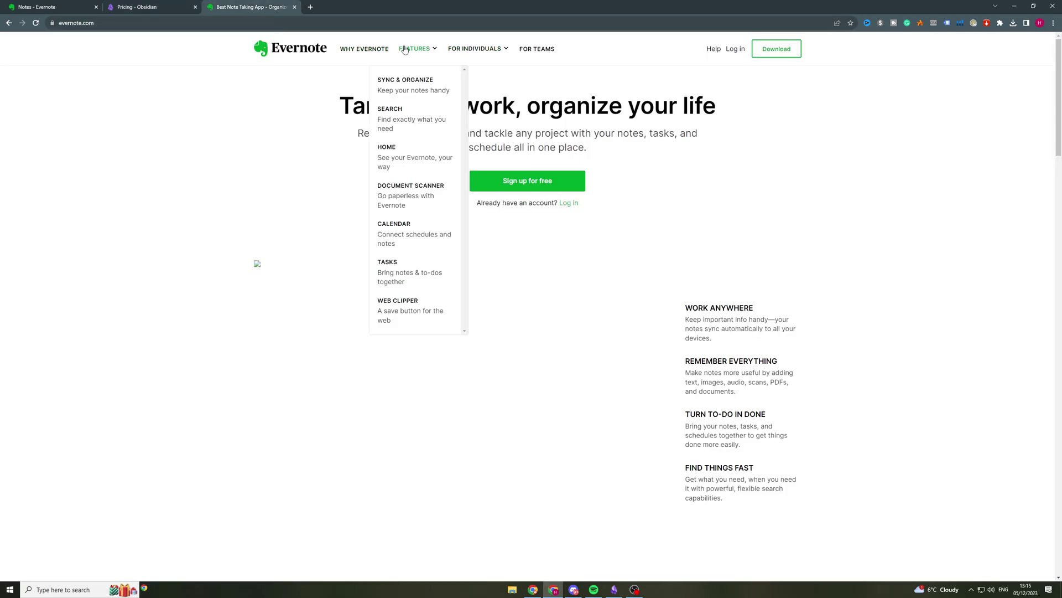
mouse_move(477, 48)
click(465, 194)
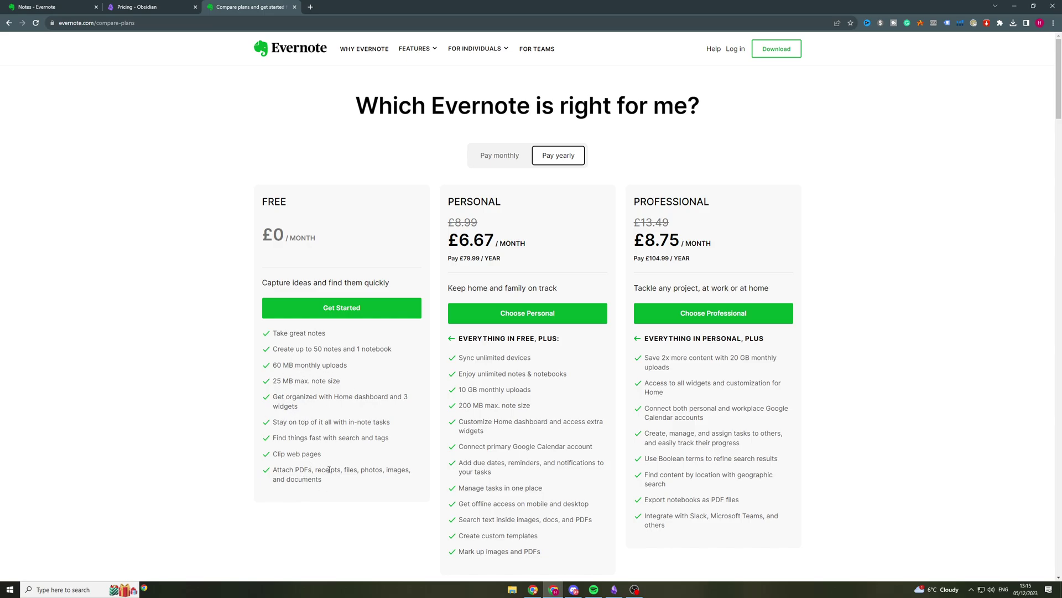
scroll(360, 438, down, 1)
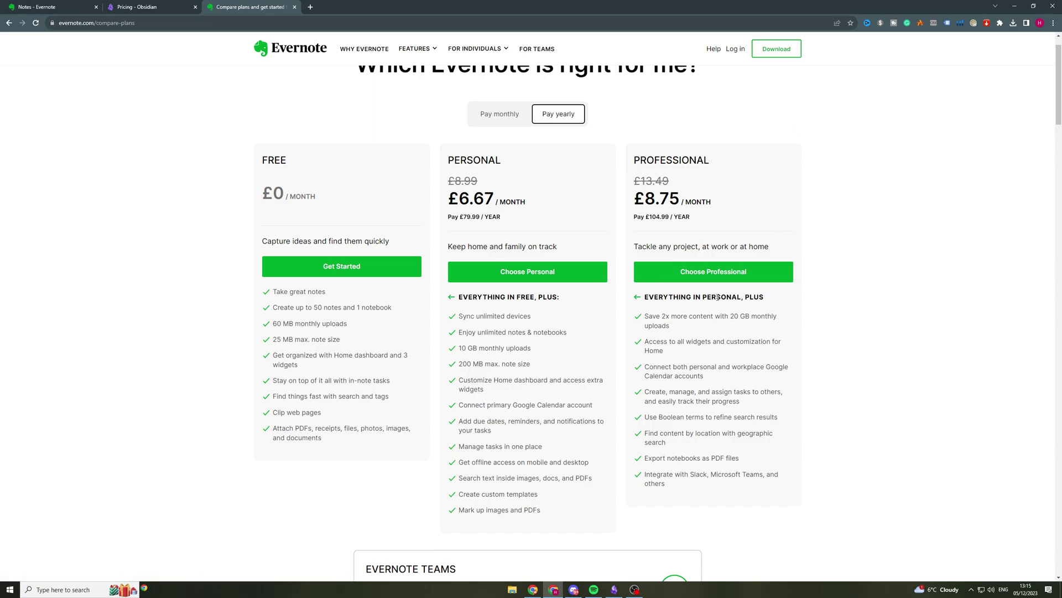
scroll(718, 298, down, 2)
scroll(717, 297, down, 4)
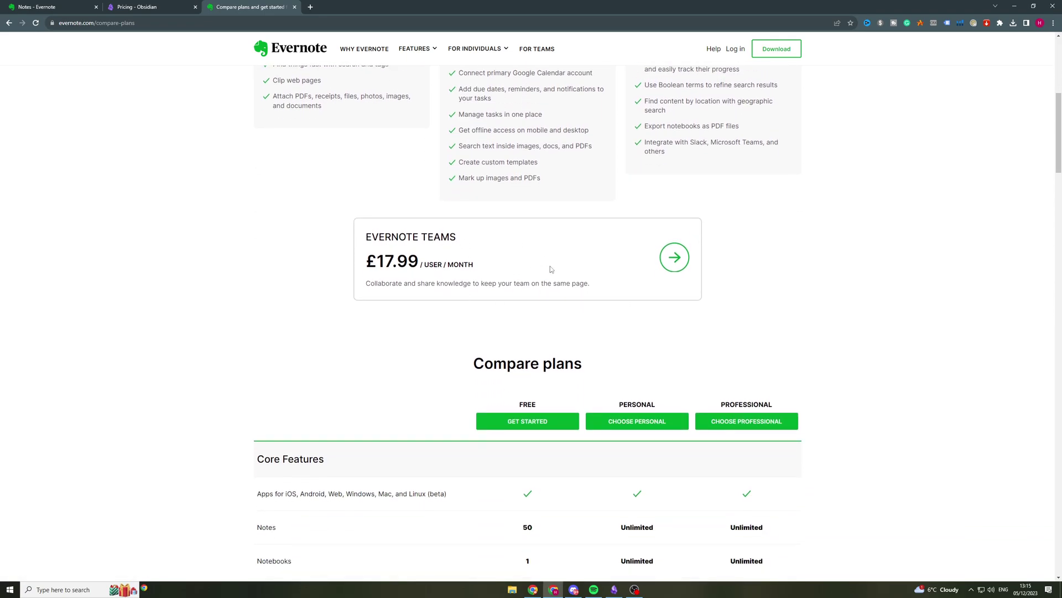
scroll(551, 264, down, 2)
scroll(694, 332, down, 2)
scroll(483, 397, down, 3)
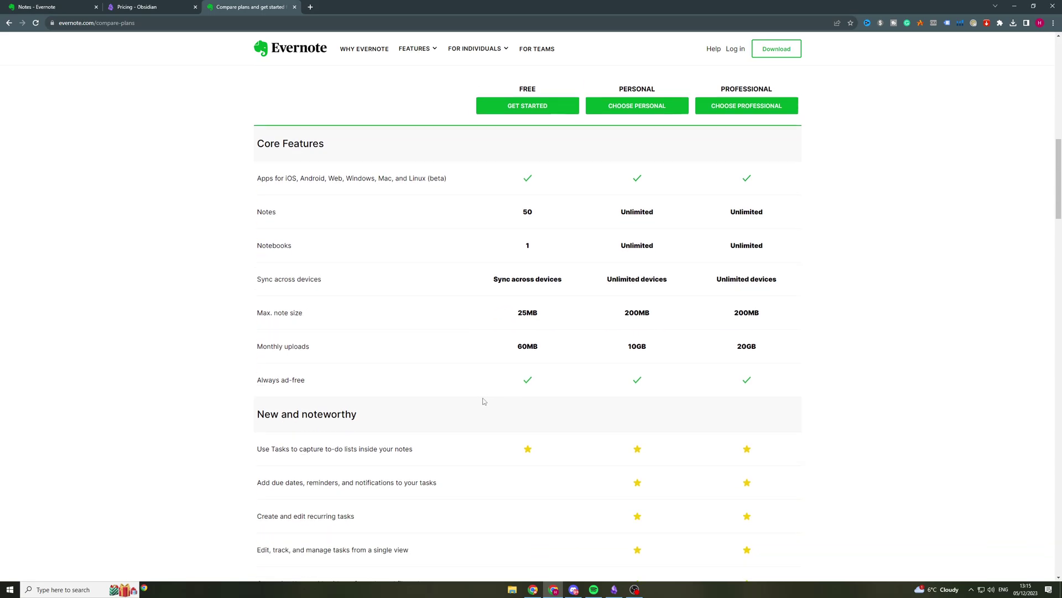
scroll(592, 195, up, 12)
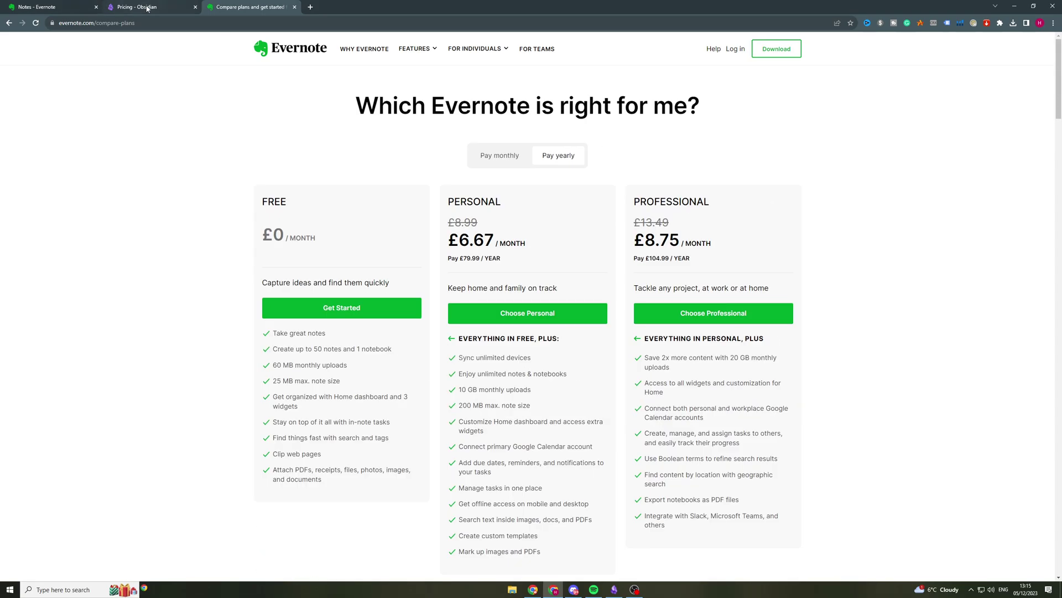
Return to the 'Pricing - Obsidian' tab showing free personal use and the $50 commercial licence.
click(147, 7)
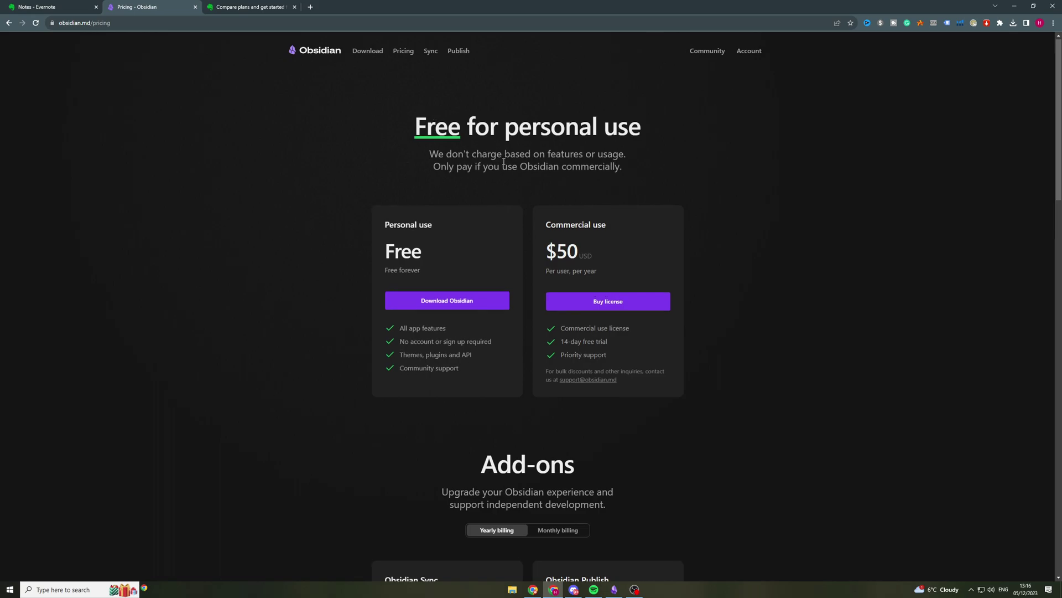
scroll(470, 136, down, 2)
scroll(420, 110, up, 2)
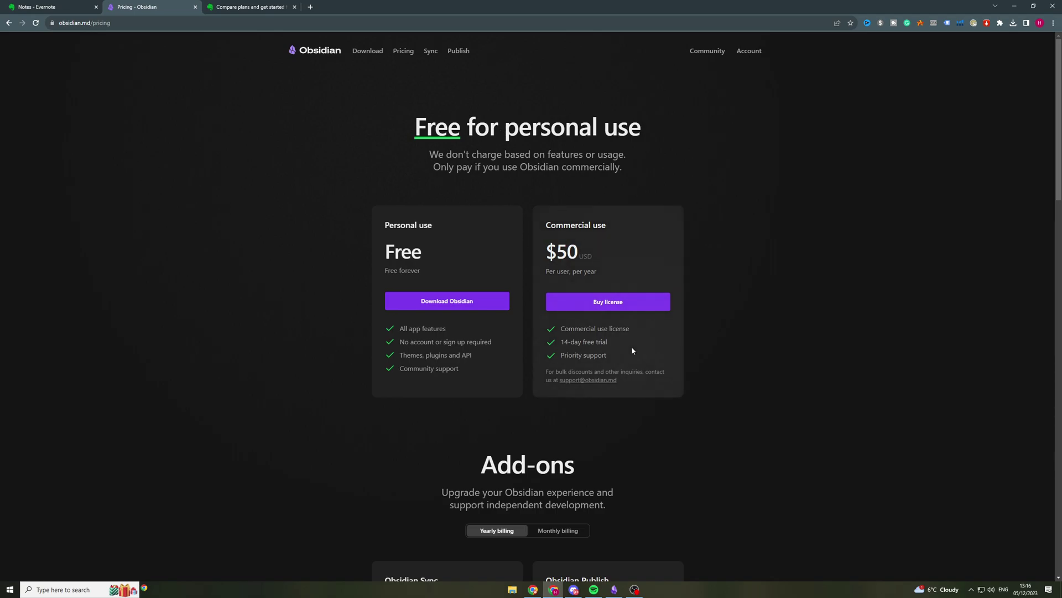
Bring Obsidian forward and set up canvas Untitled 1 with one enlarged, empty text card.
click(614, 589)
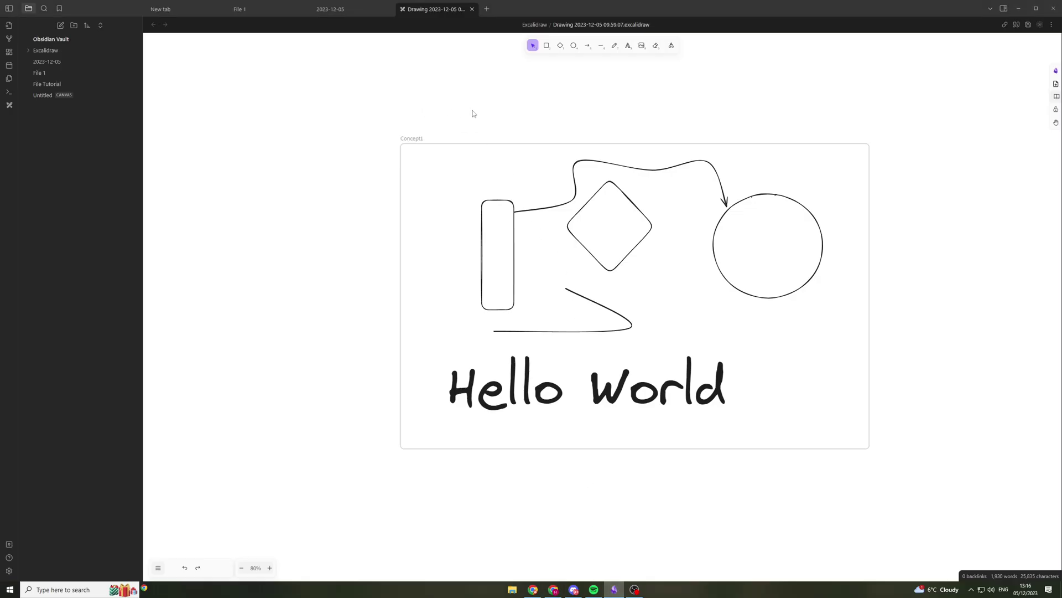
drag(470, 111, 363, 105)
scroll(365, 107, down, 2)
scroll(368, 109, up, 3)
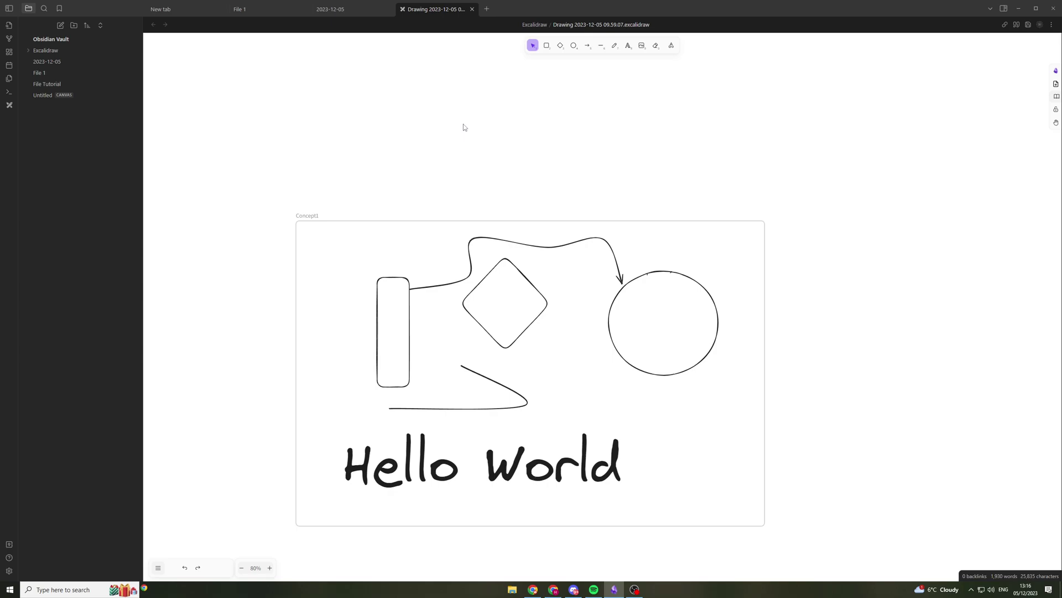
ctrl+scroll(461, 127, down, 3)
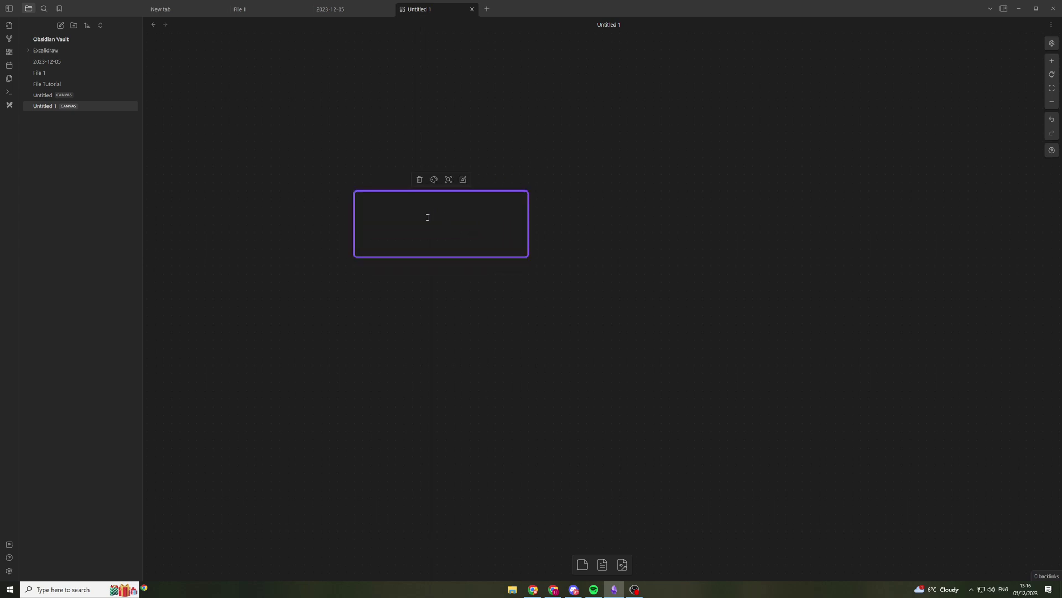
Enter 'Block 1 - info xyz' as the first card's text.
text(Block 1 - ion)
key(BackSpace)
text(nfo xyz)
click(437, 273)
Give the Block 1 card a red border and shrink it to a single line.
click(430, 235)
click(430, 180)
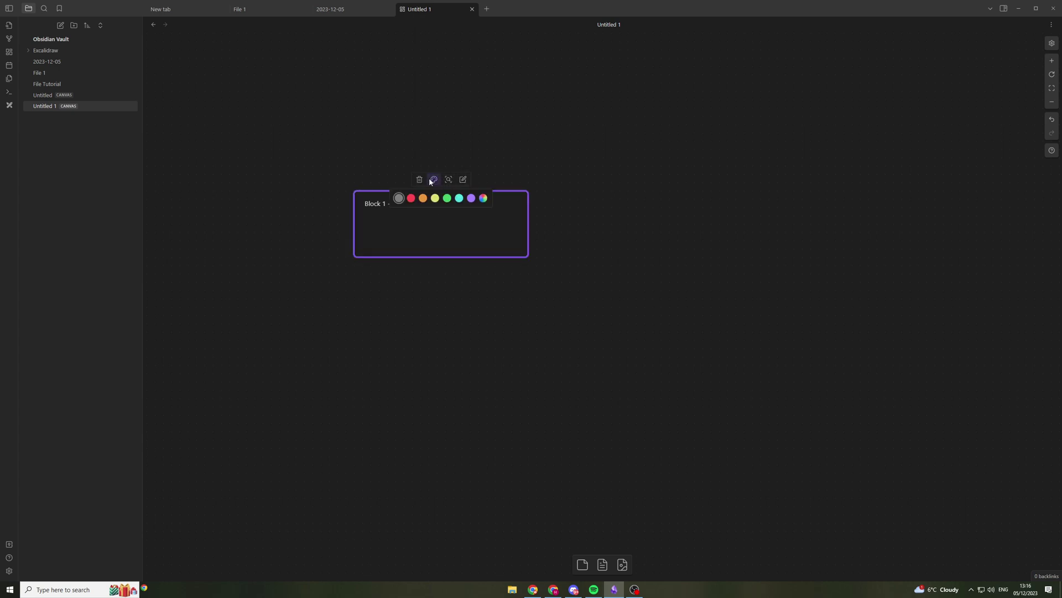
click(446, 197)
double_click(443, 213)
click(432, 180)
click(483, 199)
click(540, 224)
click(590, 168)
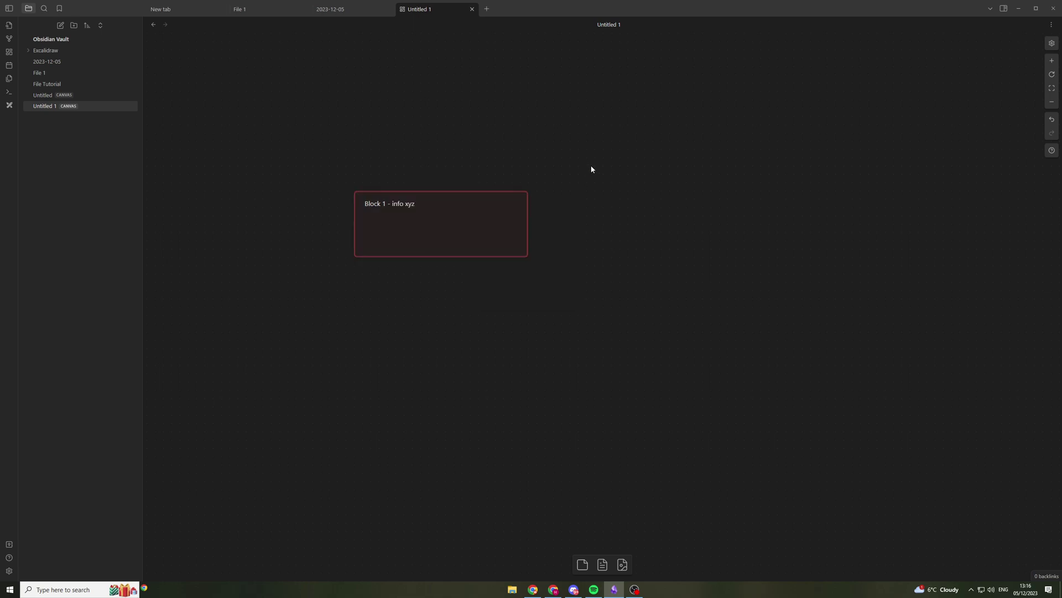
drag(396, 257, 386, 210)
Add a second text card reading 'Block 2 - idea' to the right of Block 1.
scroll(390, 154, down, 1)
scroll(391, 154, right, 2)
scroll(390, 154, down, 1)
scroll(390, 154, right, 1)
click(529, 209)
drag(587, 565, 583, 142)
double_click(583, 142)
text(BN)
key(BackSpace)
text(lock 2 )
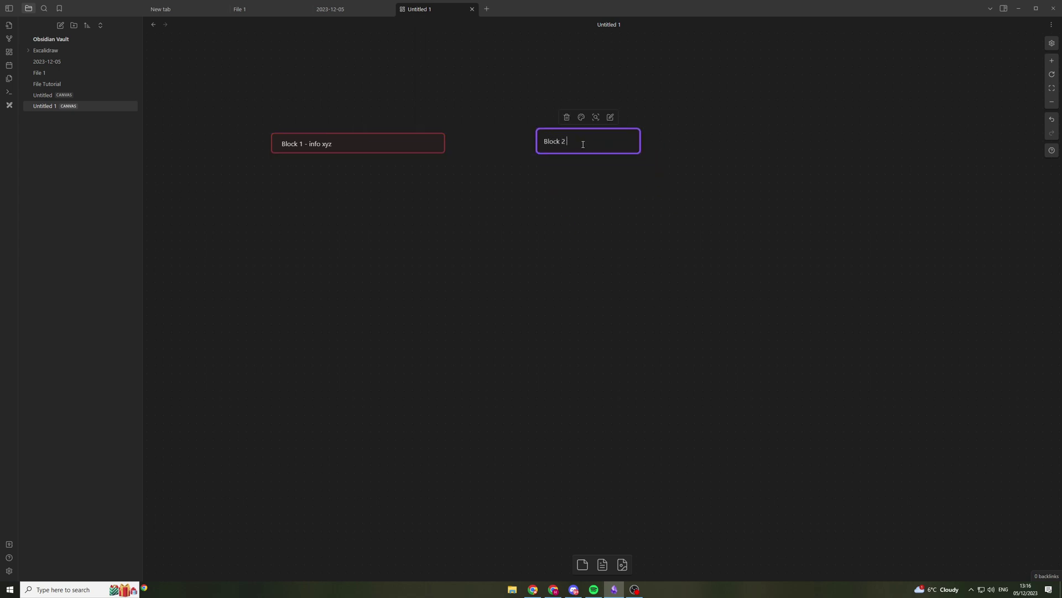
text(- idea)
click(573, 295)
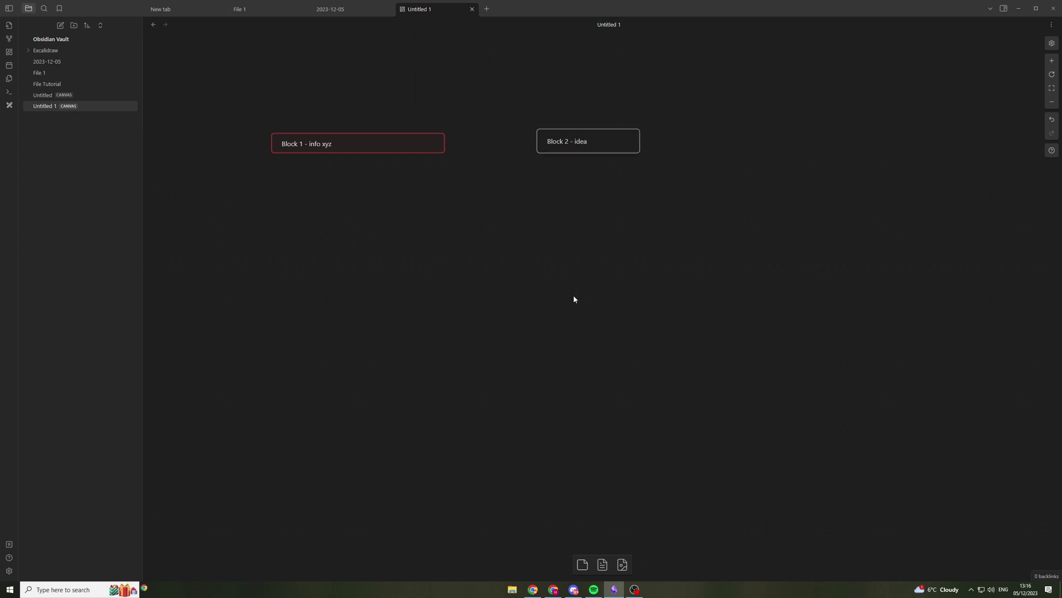
Narrow both cards and place Block 2 beside Block 1.
click(444, 148)
mouse_move(444, 147)
mouse_down()
mouse_move(348, 148)
mouse_move(429, 142)
mouse_up()
drag(639, 142, 526, 142)
click(647, 152)
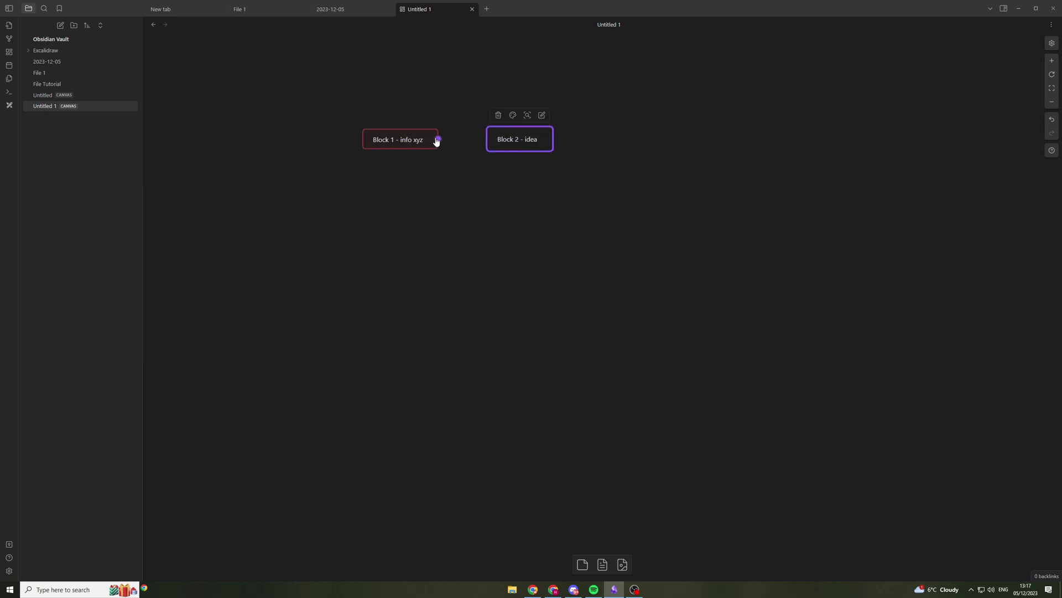
Link Block 1 to Block 2 with a red arrow labelled 'Yes', and drop a file card below.
drag(439, 140, 485, 143)
click(467, 139)
click(449, 119)
click(505, 138)
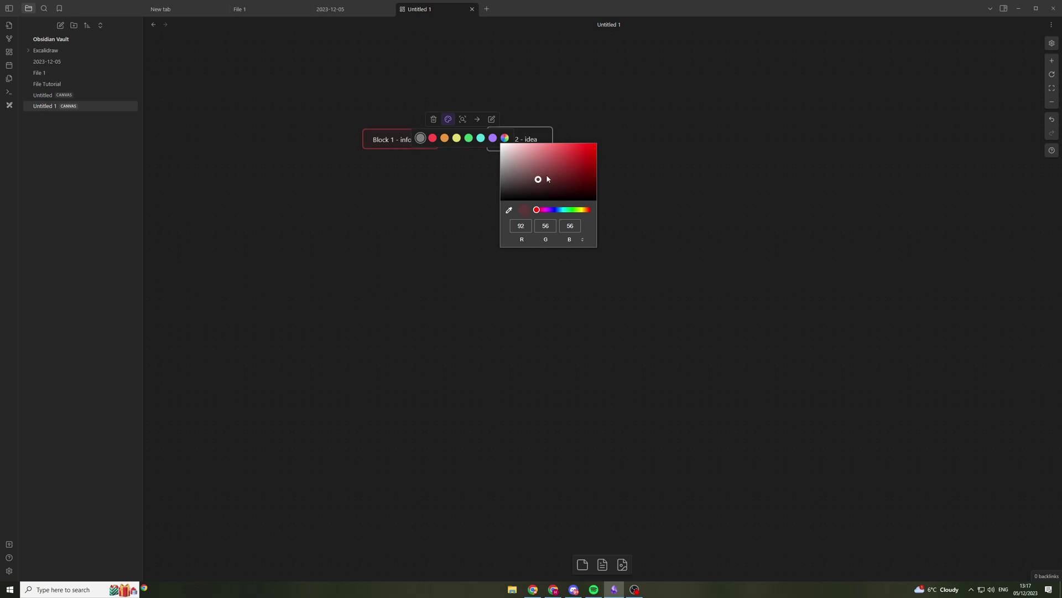
click(671, 118)
click(466, 140)
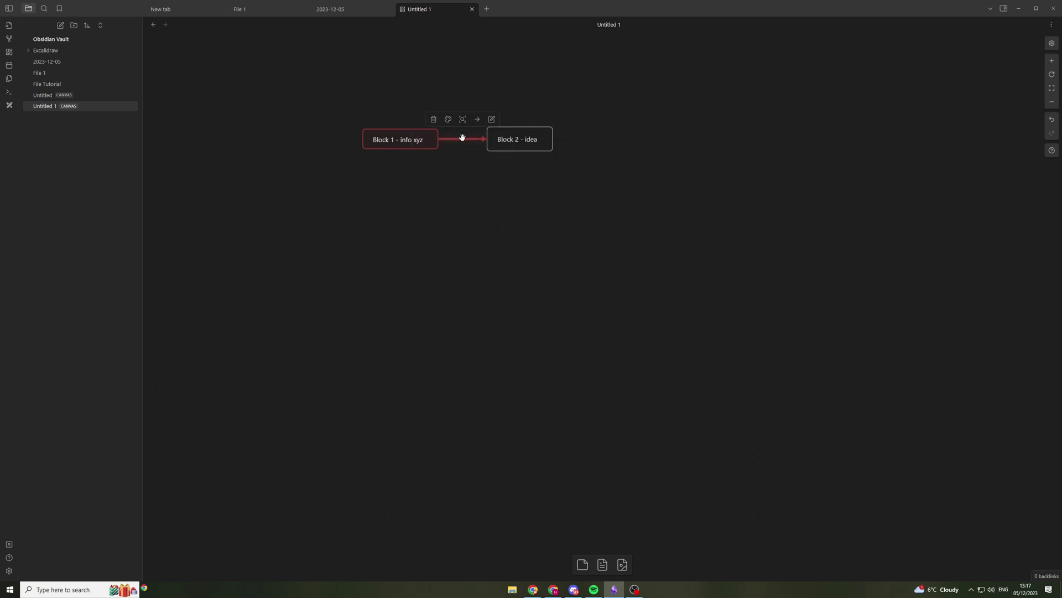
double_click(463, 138)
text(Yes)
click(453, 148)
mouse_move(436, 145)
drag(603, 564, 446, 260)
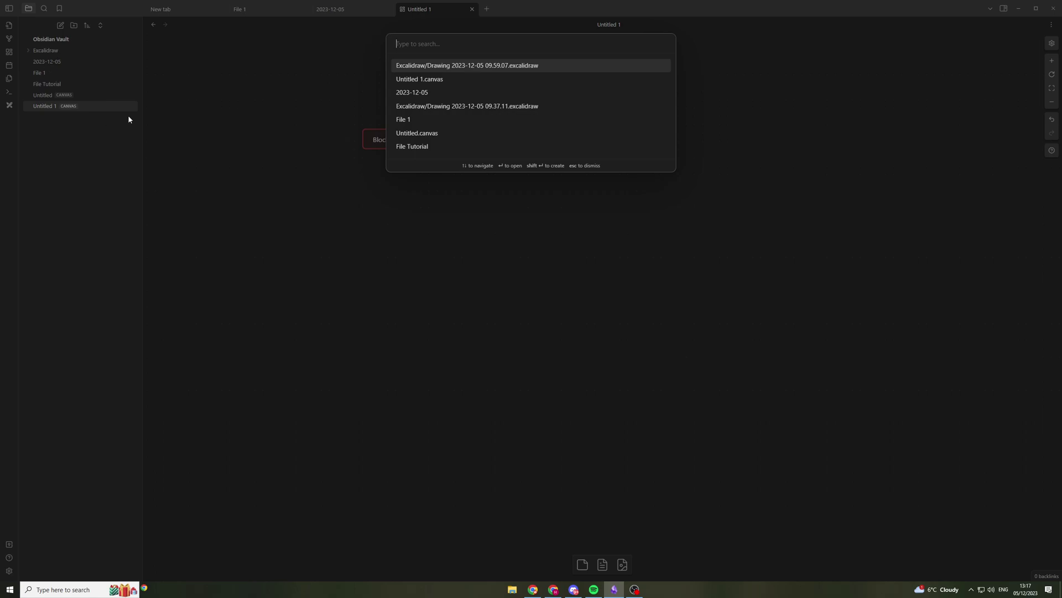
click(460, 69)
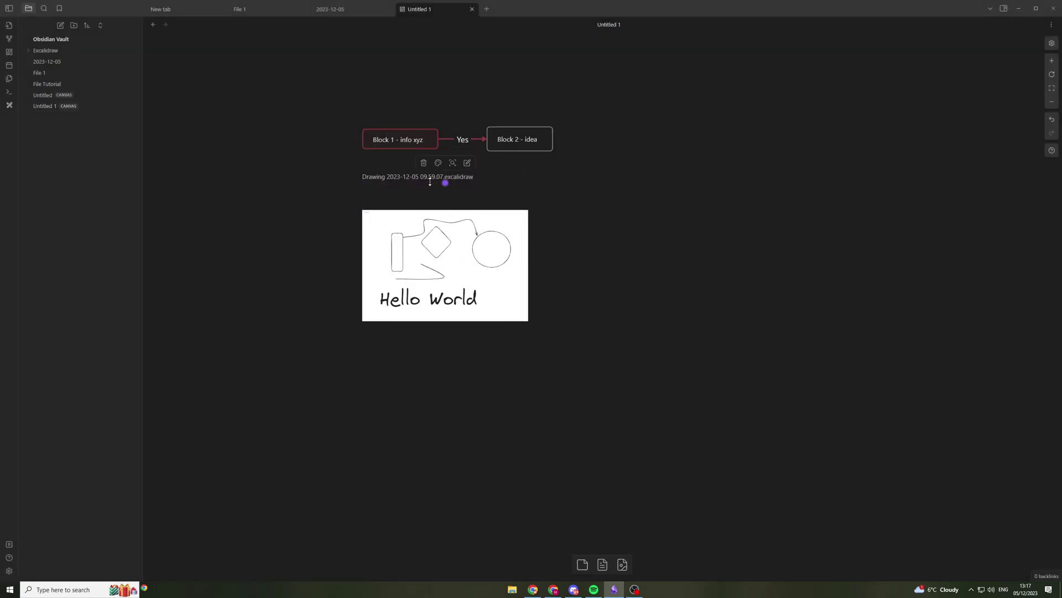
drag(437, 287, 354, 279)
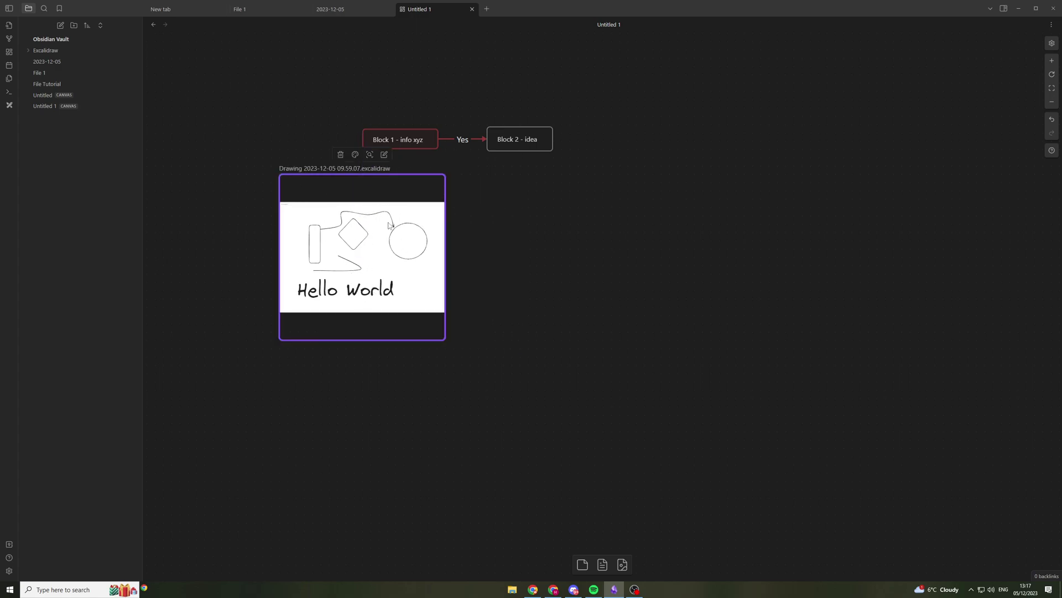
click(493, 247)
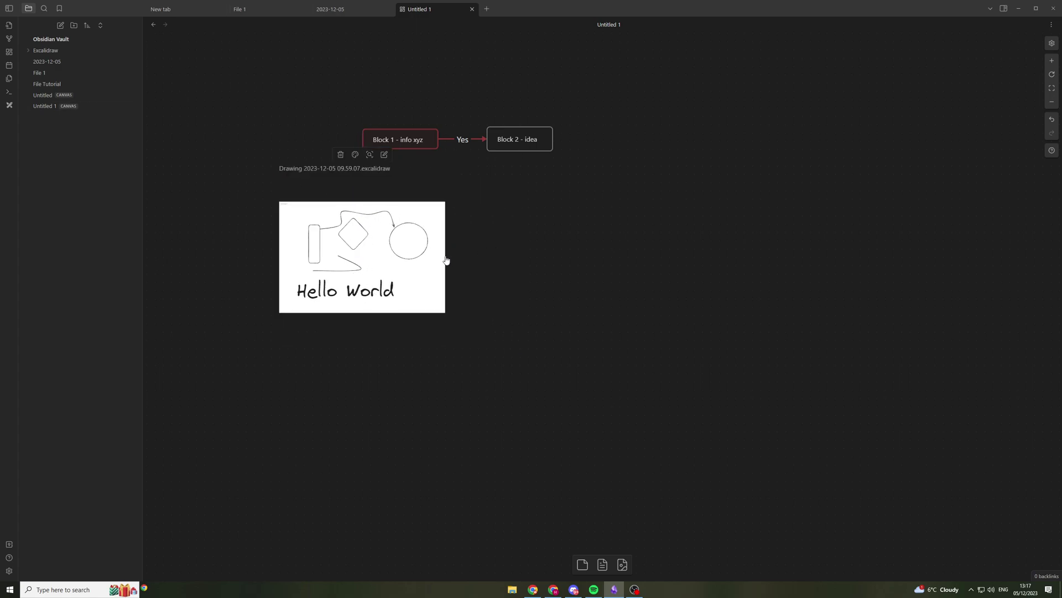
mouse_move(449, 257)
mouse_down()
mouse_move(527, 202)
mouse_move(490, 166)
mouse_move(525, 163)
mouse_up()
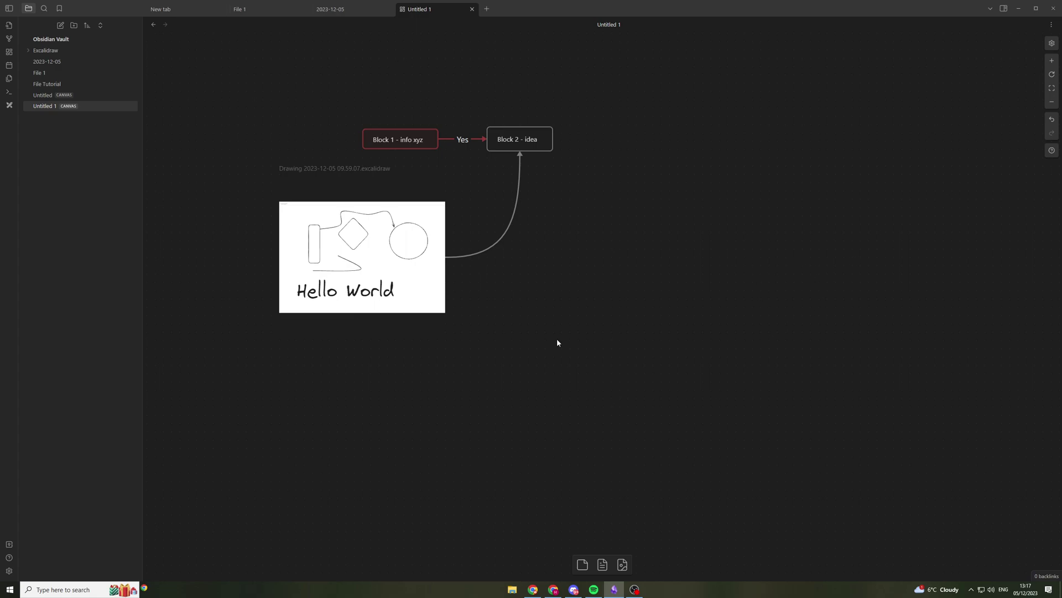
double_click(368, 251)
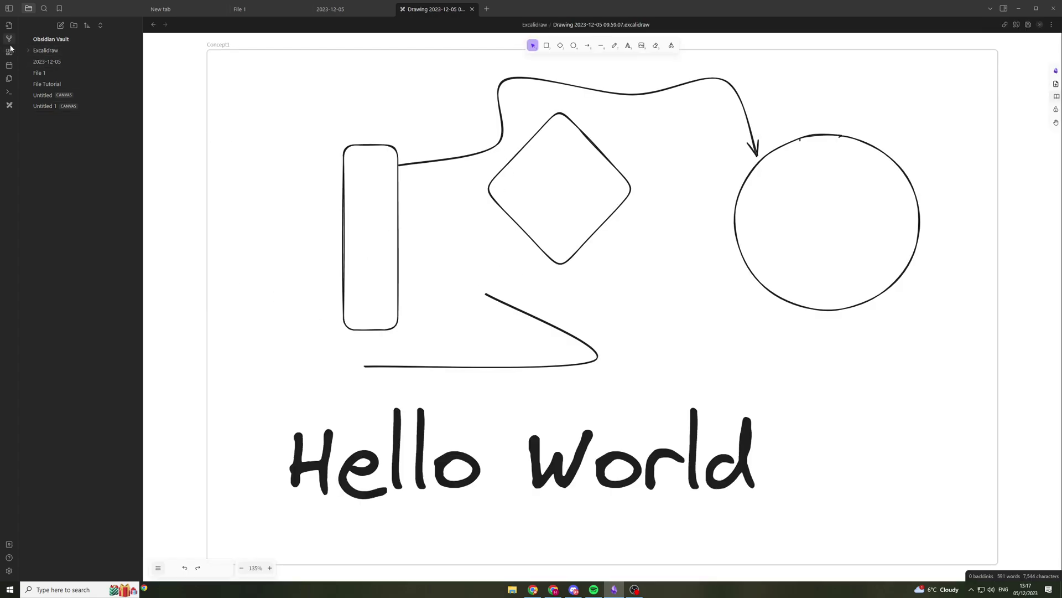
Browse the vault: the 2023-12-05, File 1 and File Tutorial notes, Excalidraw folder and Untitled canvas.
click(51, 61)
click(53, 52)
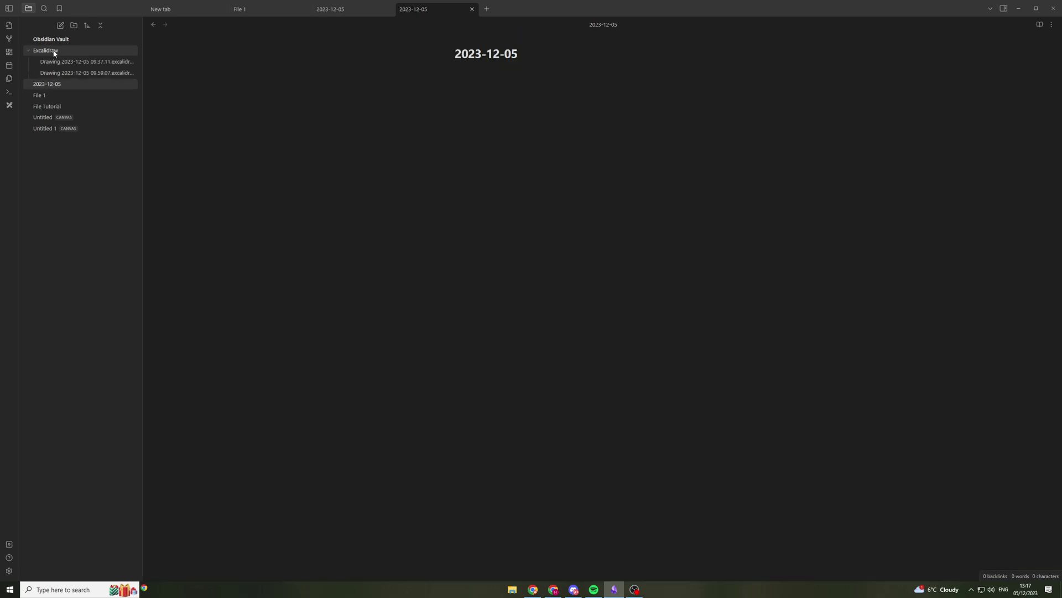
click(54, 96)
click(64, 107)
click(66, 116)
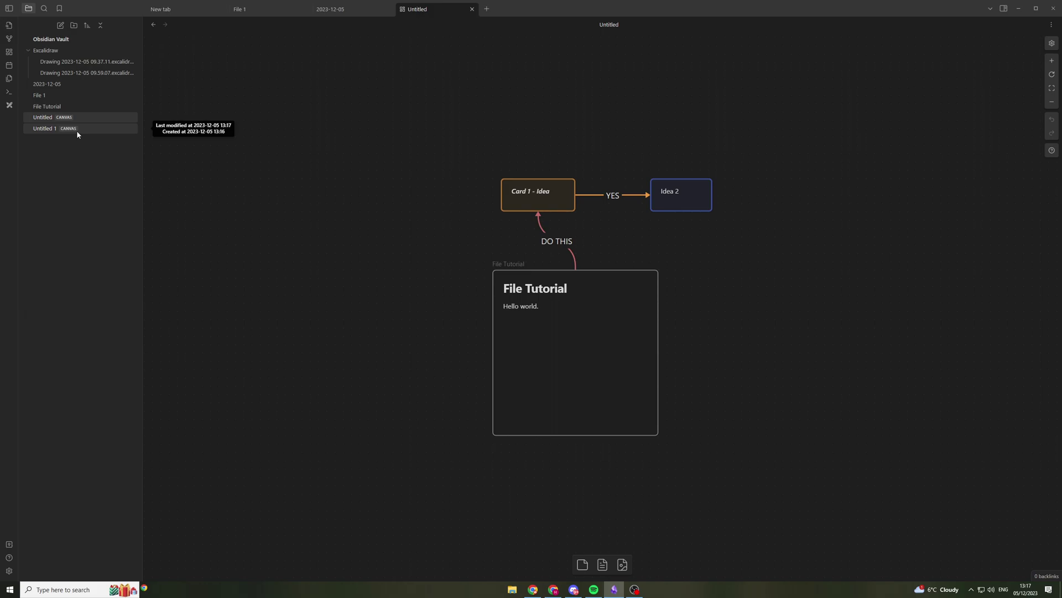
Create a note titled 'Hello World' with a single bullet reading 'BULLET 1'.
click(61, 25)
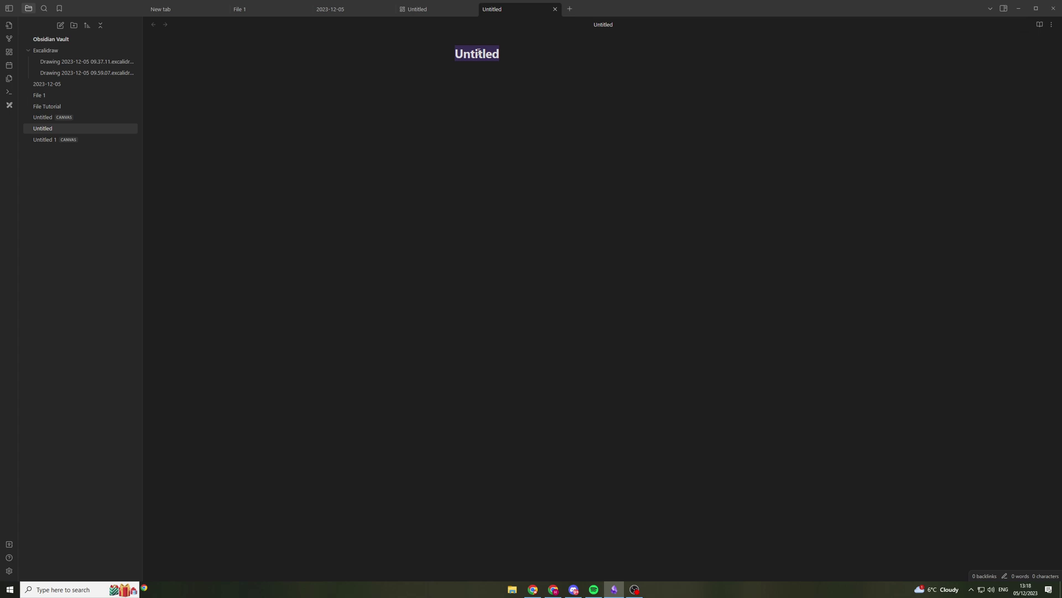
text(hELLO)
key(ctrl+a)
text(Hello World)
key(Return)
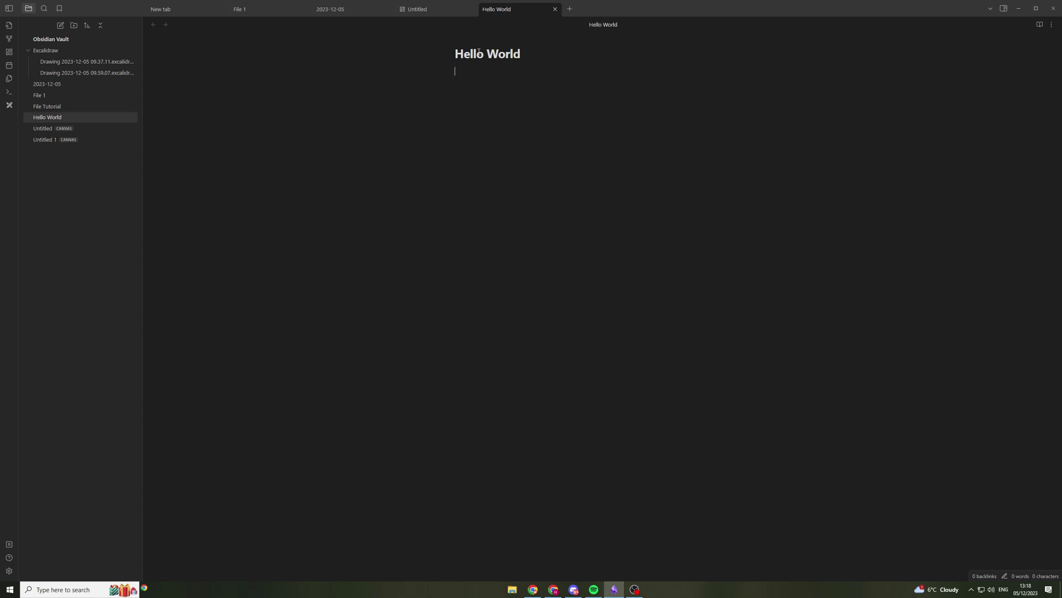
key(Return)
text(- BULLET 1)
key(Return)
click(9, 571)
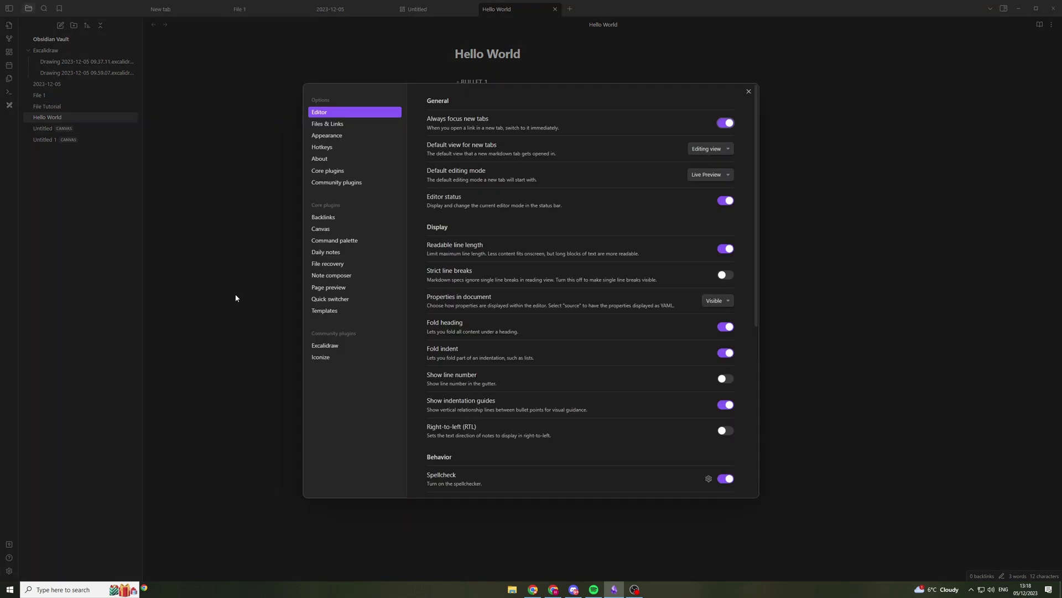
click(327, 183)
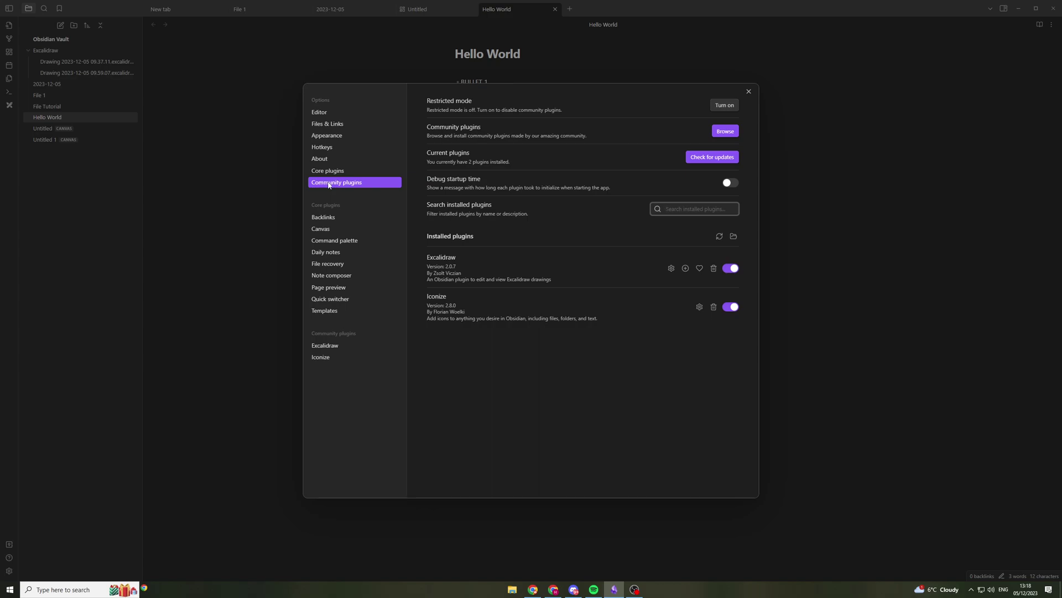
click(345, 169)
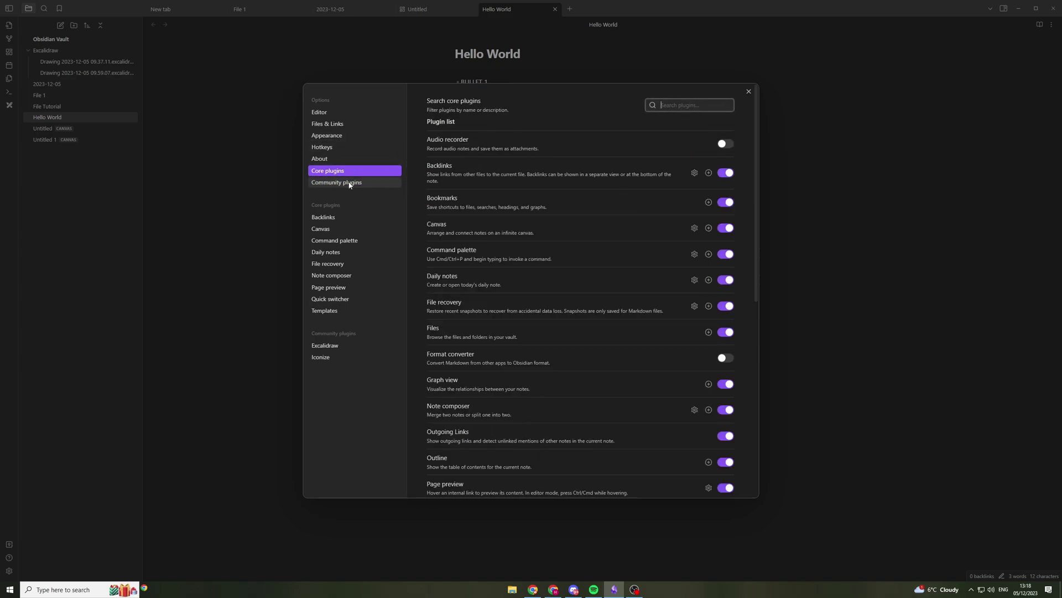
click(350, 184)
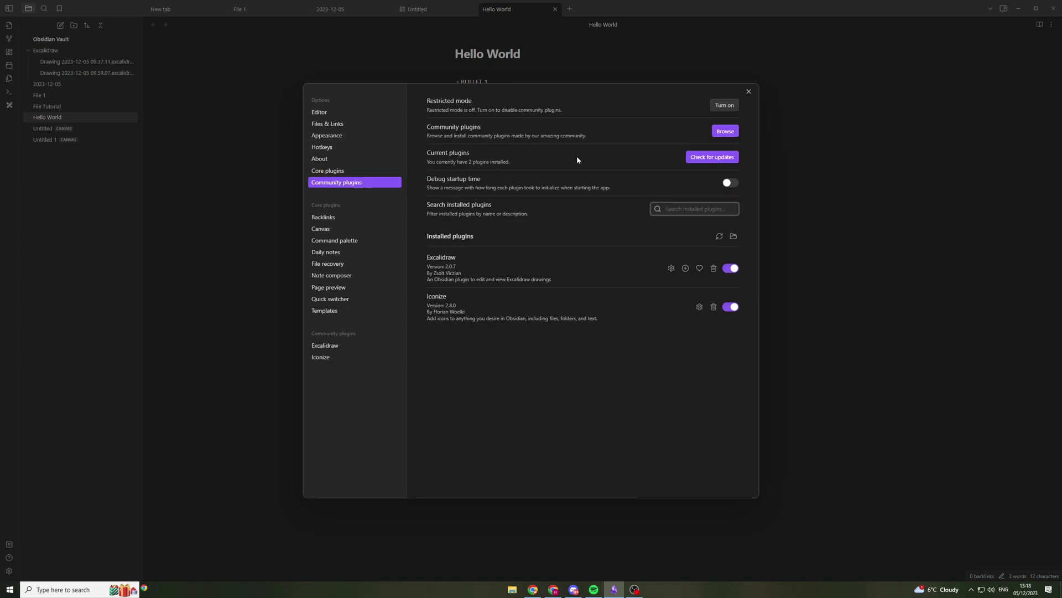
click(736, 133)
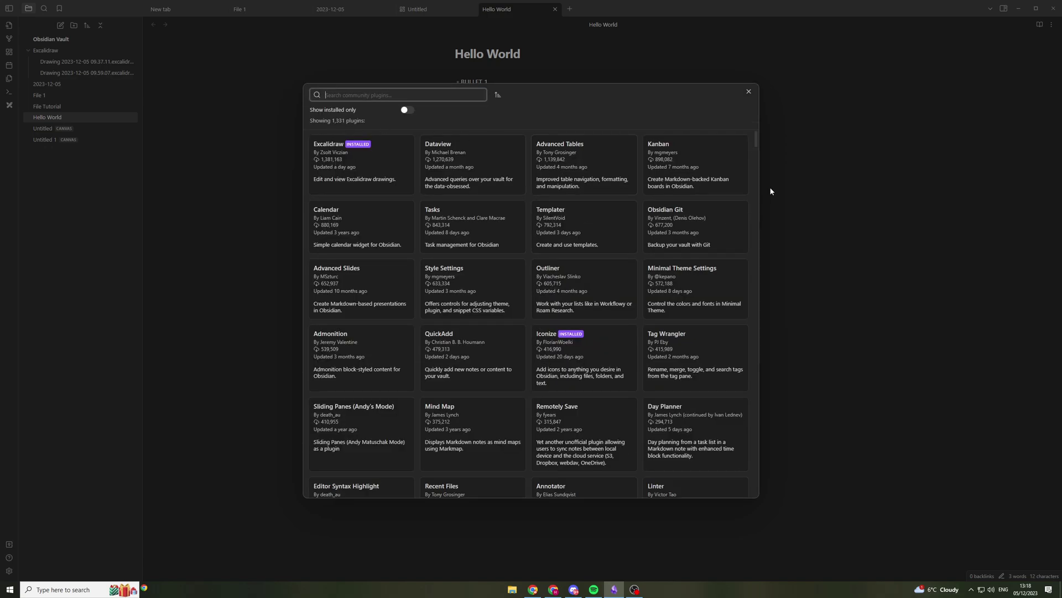
drag(755, 142, 756, 147)
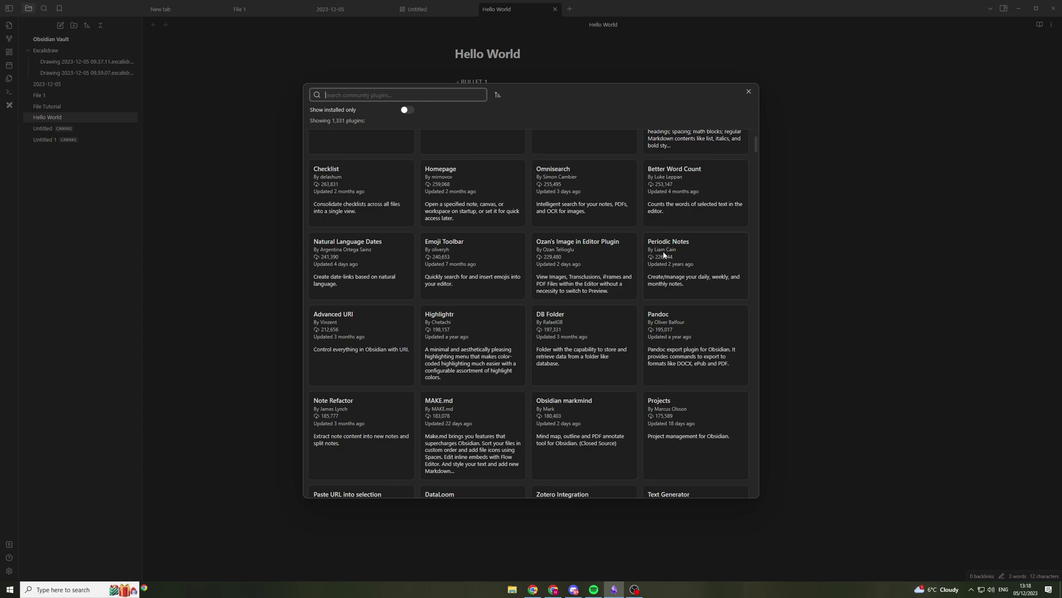
click(464, 253)
scroll(719, 305, down, 5)
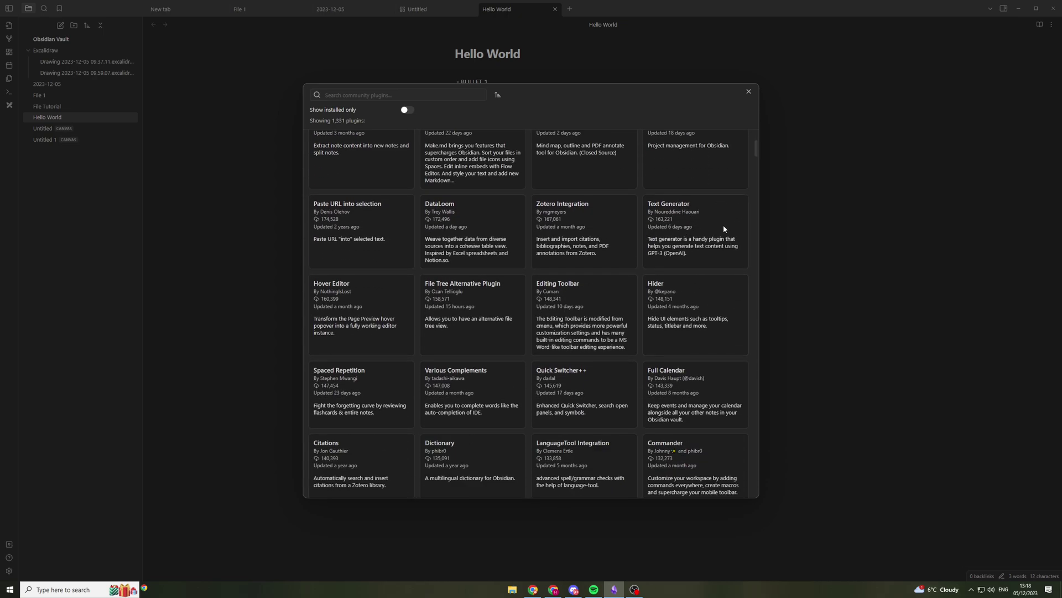
scroll(350, 274, down, 3)
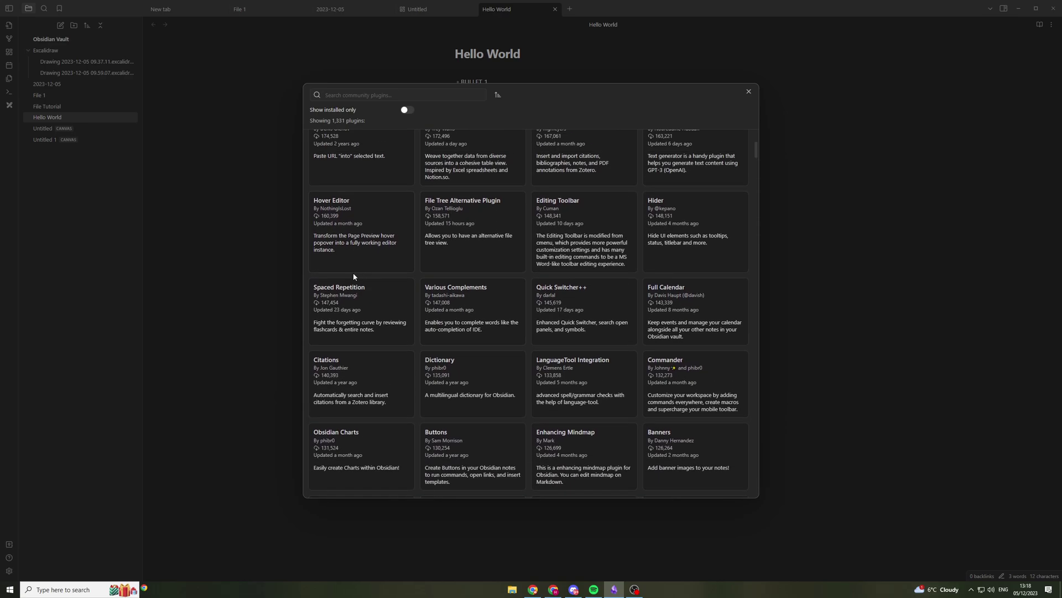
scroll(476, 313, down, 4)
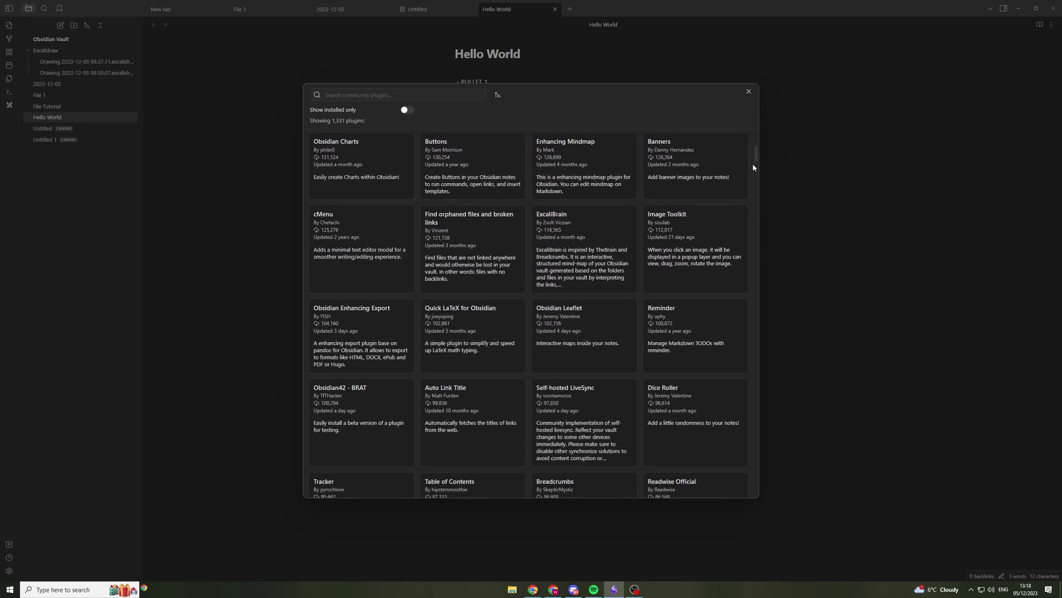
drag(756, 160, 745, 98)
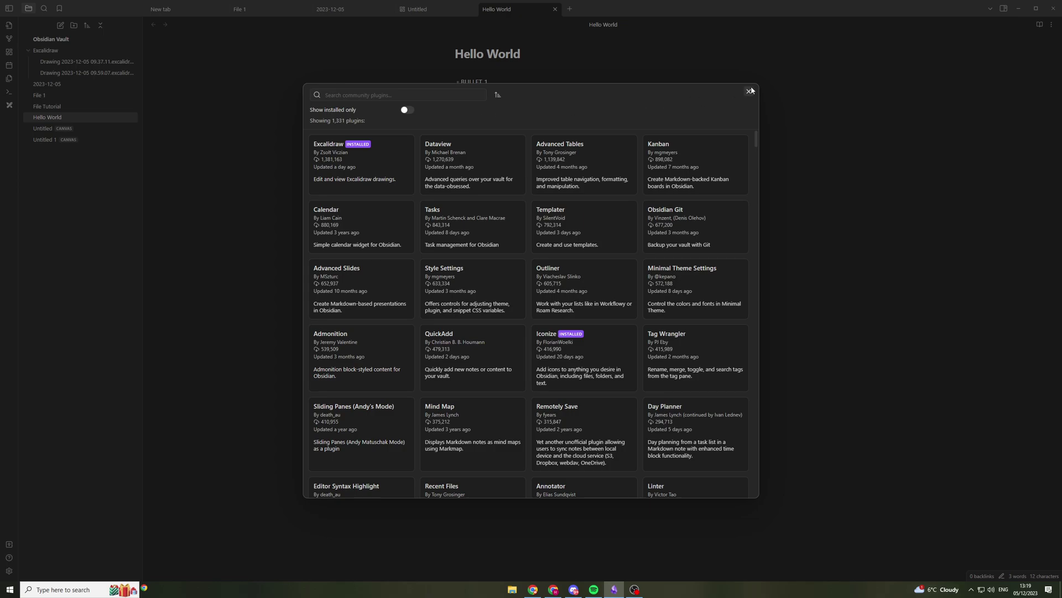
click(748, 92)
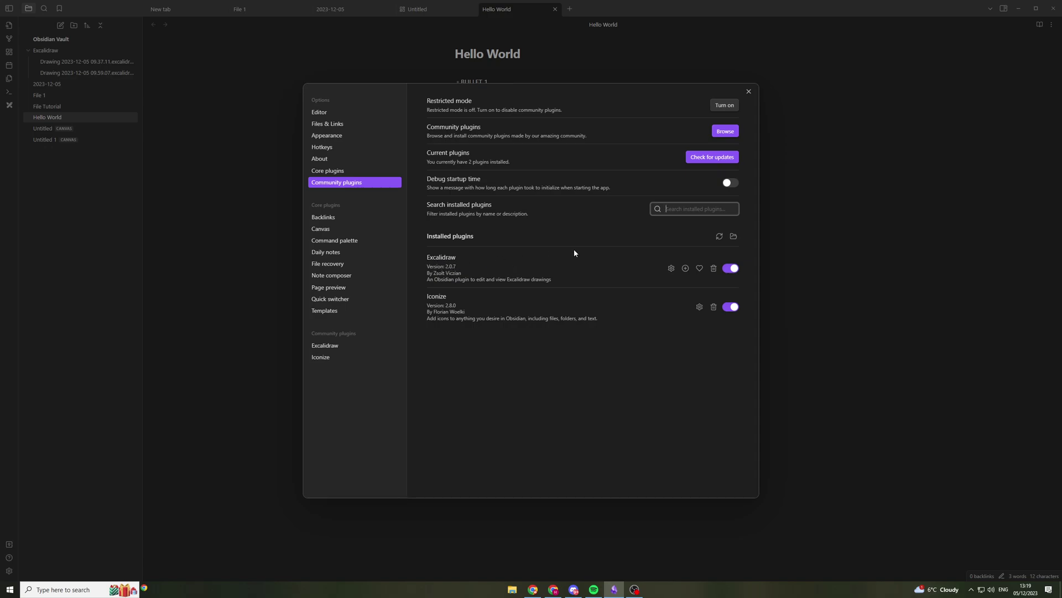
Close Settings, start a new Excalidraw drawing and draw a rounded rectangle in the upper middle.
click(750, 93)
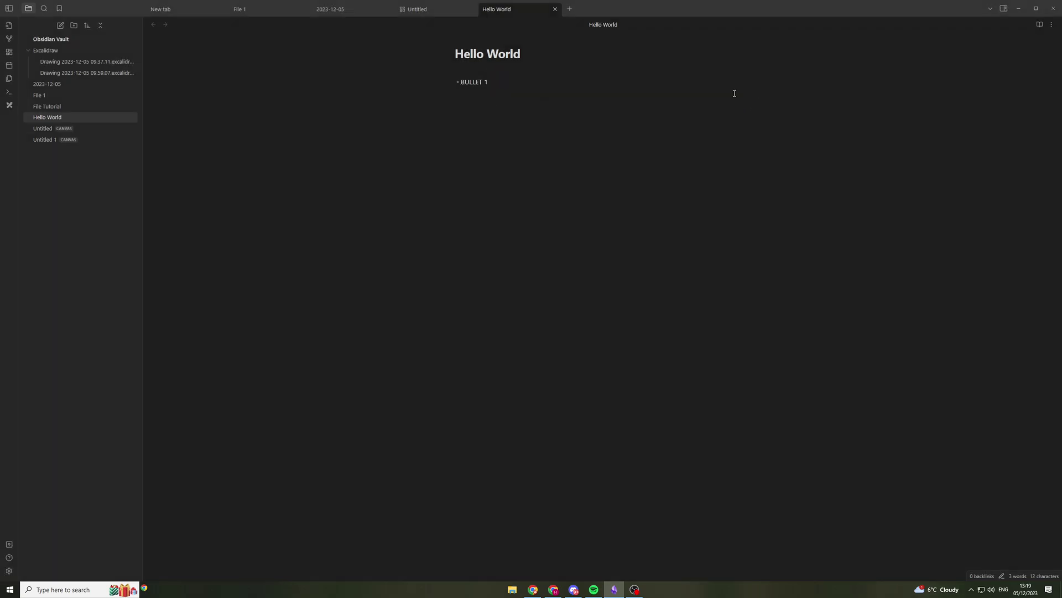
click(9, 106)
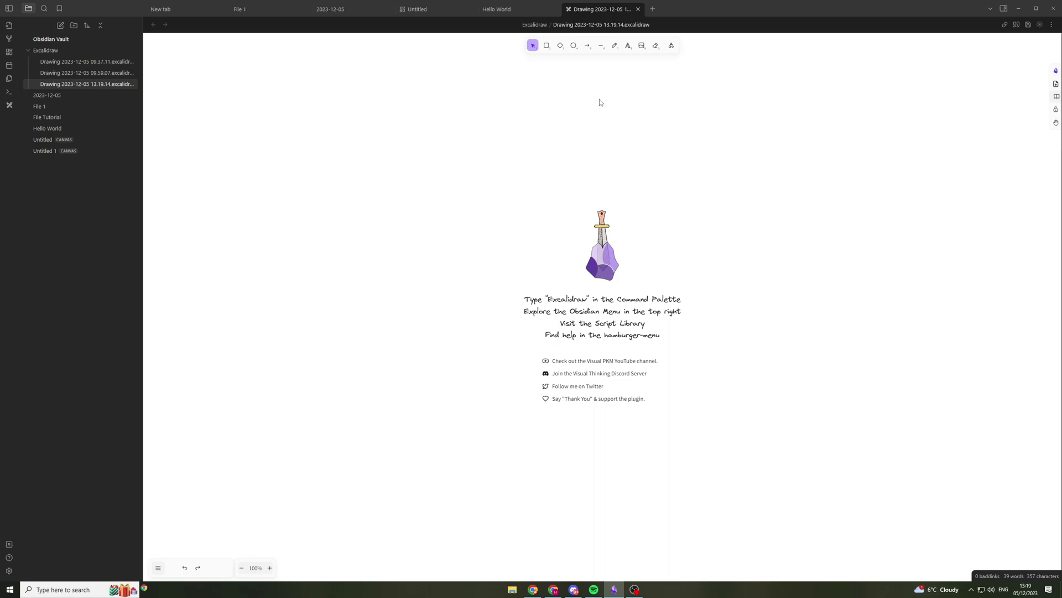
click(546, 45)
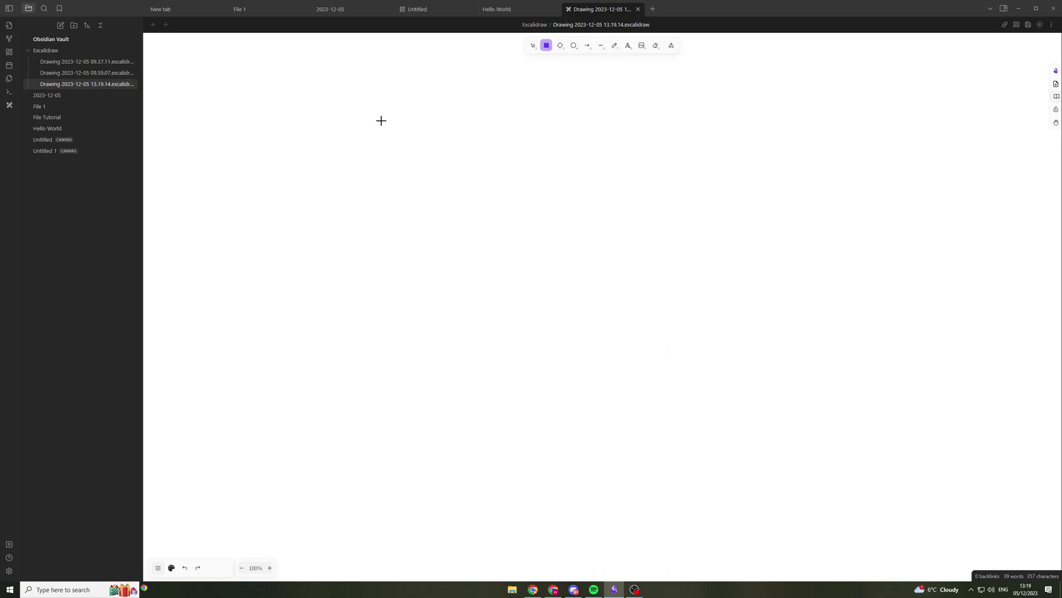
drag(372, 126, 595, 274)
Title the box 'Facts about x topic' at its top and shrink the box to fit.
double_click(475, 174)
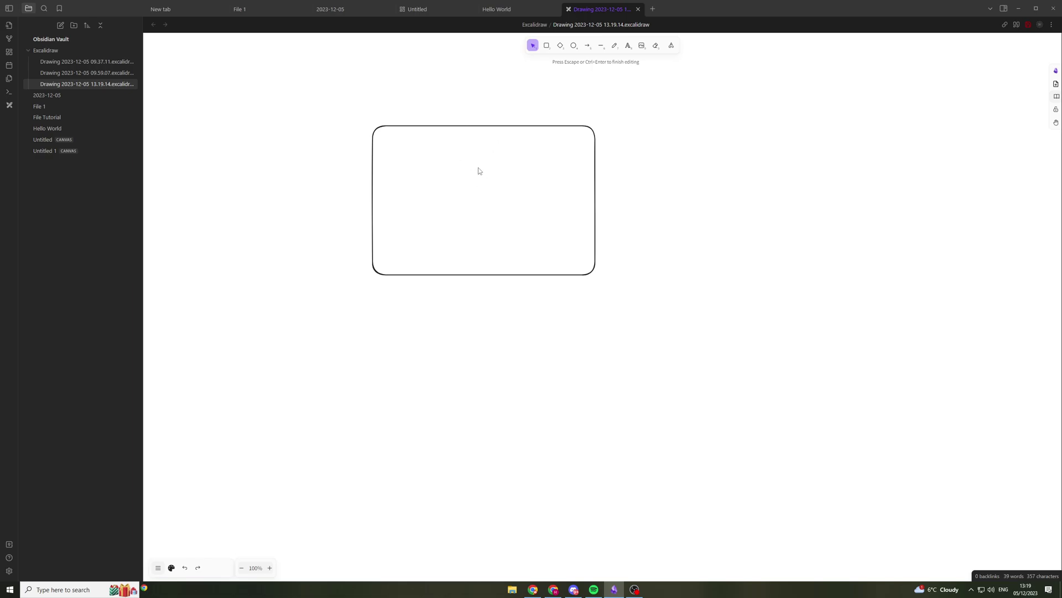
text(Facts about x topic)
key(Escape)
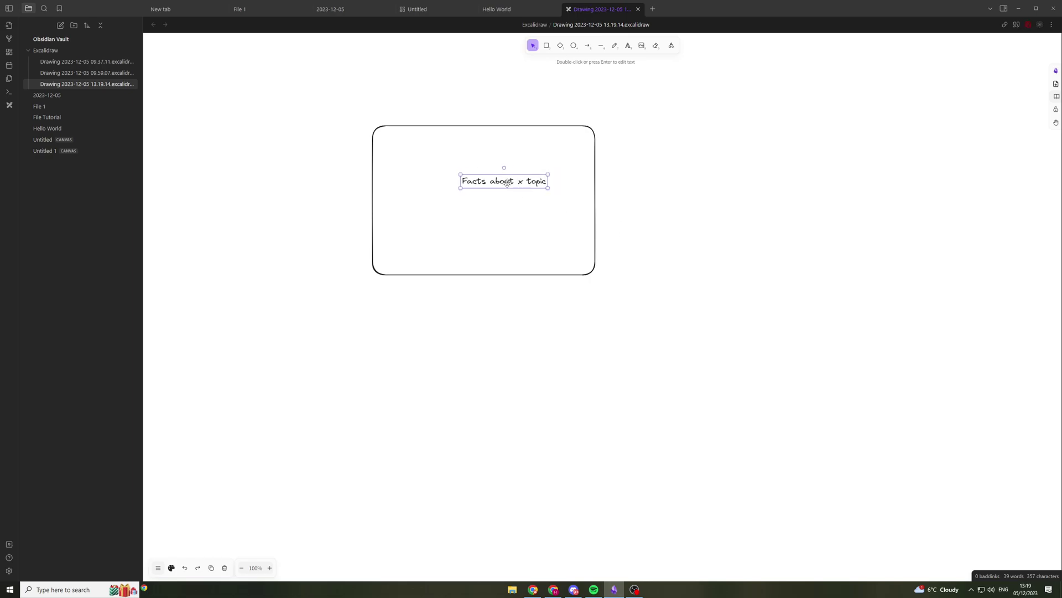
drag(539, 185, 502, 175)
click(500, 174)
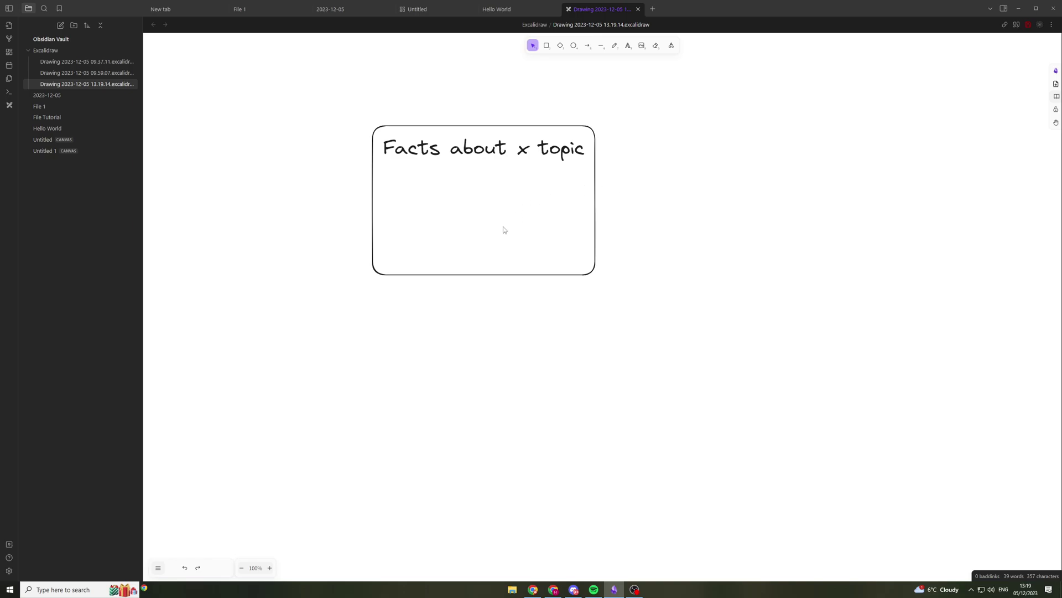
click(486, 276)
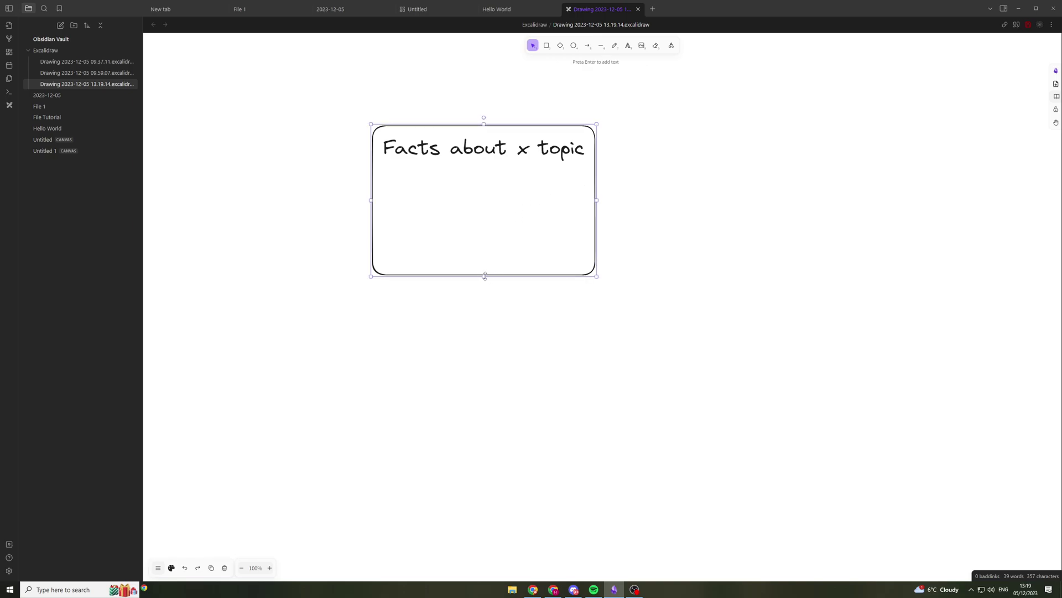
drag(486, 277, 486, 166)
click(627, 107)
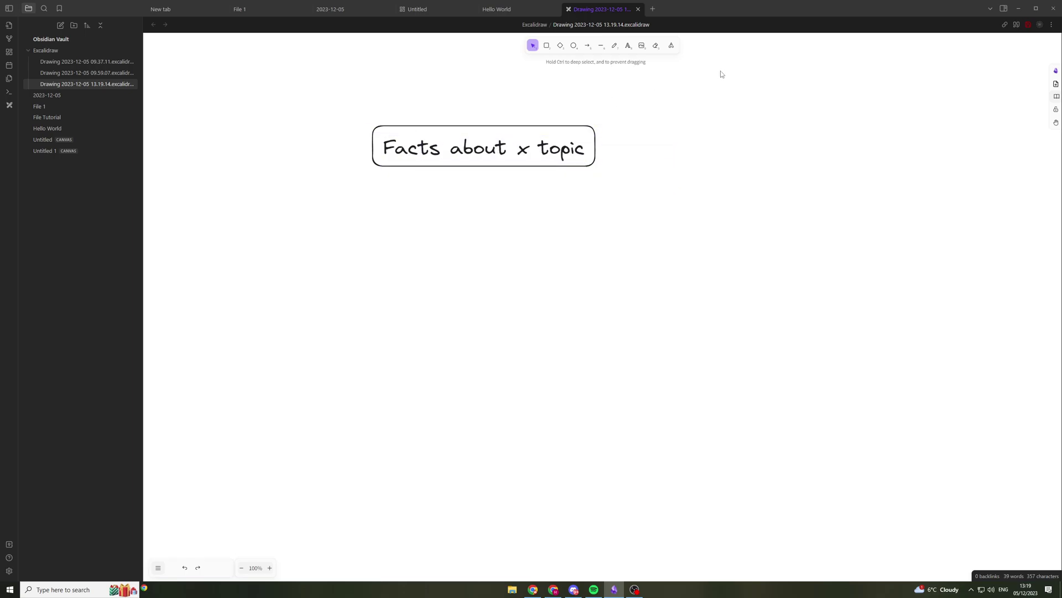
Hand-write 'hello' below the title box with the pencil and underline it.
click(614, 46)
mouse_move(372, 209)
mouse_down()
mouse_move(371, 252)
mouse_move(392, 254)
mouse_move(417, 211)
mouse_move(427, 246)
mouse_move(474, 242)
mouse_up()
drag(371, 270, 460, 276)
Draw a curved arrow from the title box to 'hello' and label it 'HELLO'.
key(a)
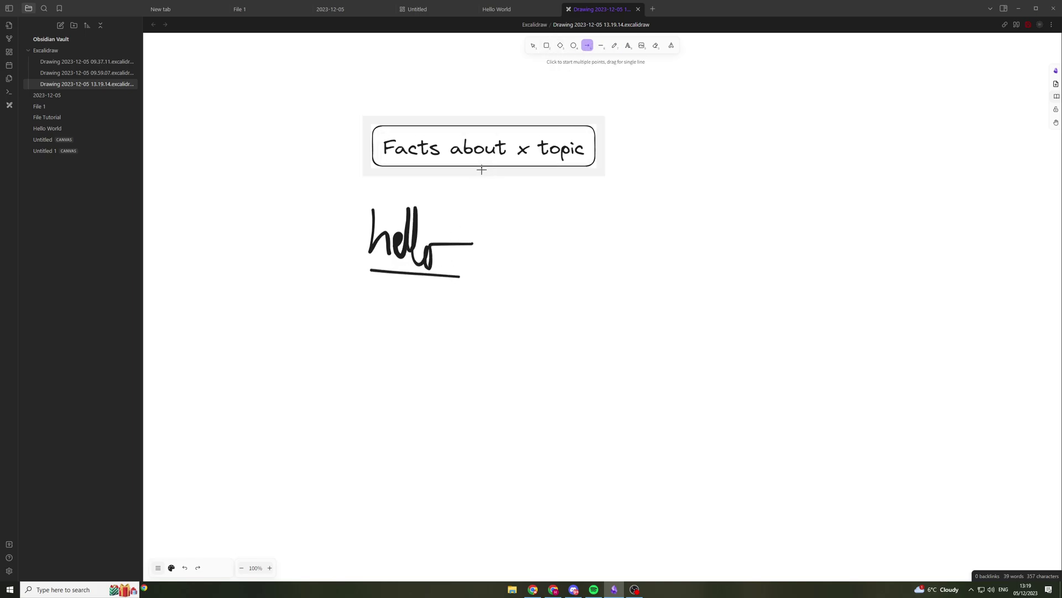
click(483, 168)
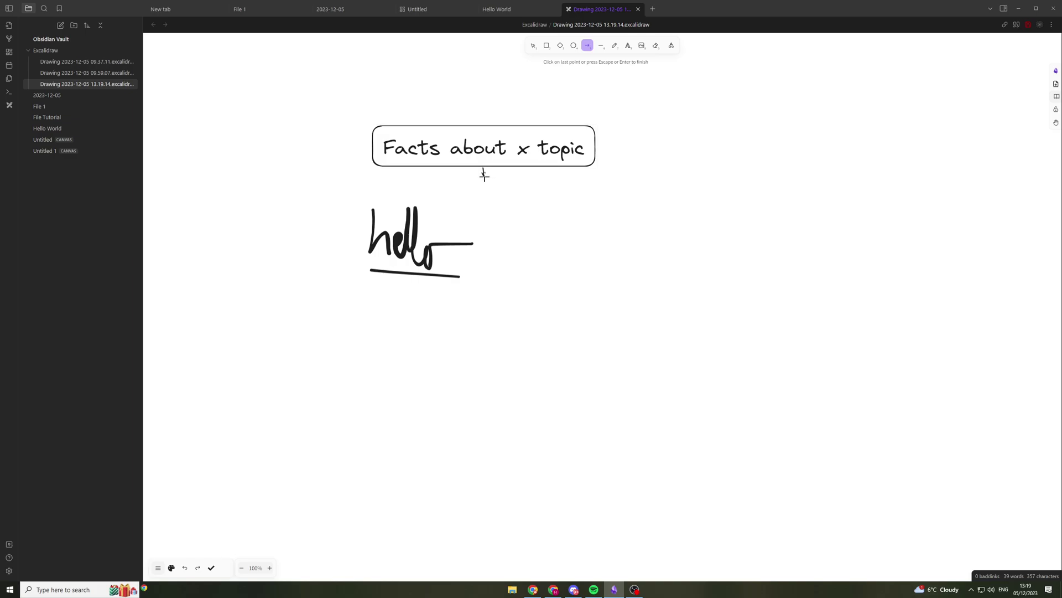
click(532, 211)
double_click(422, 241)
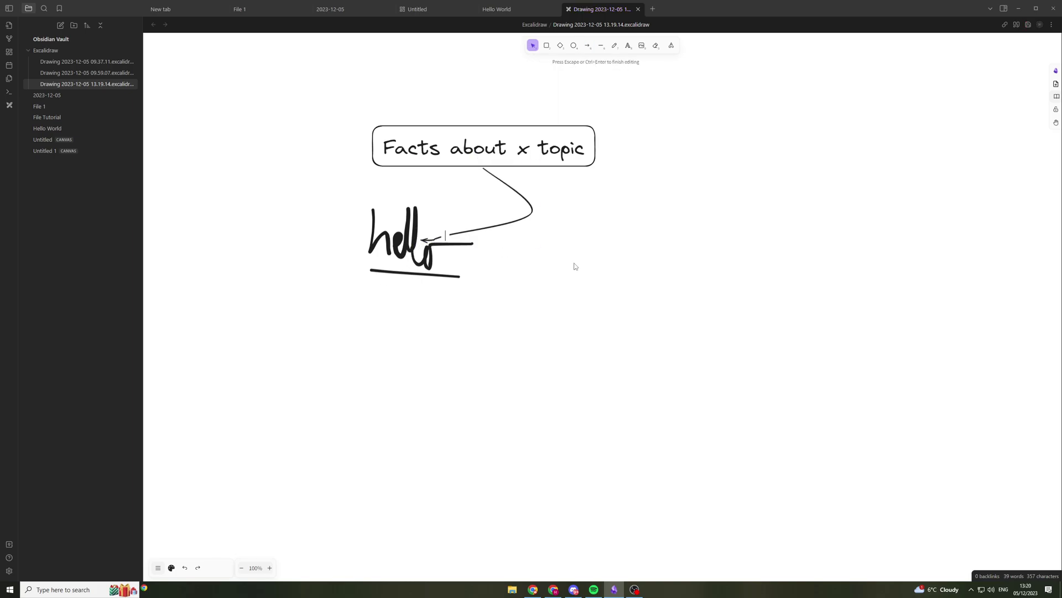
double_click(514, 222)
text(HELLO)
click(497, 250)
drag(446, 237, 454, 236)
click(303, 207)
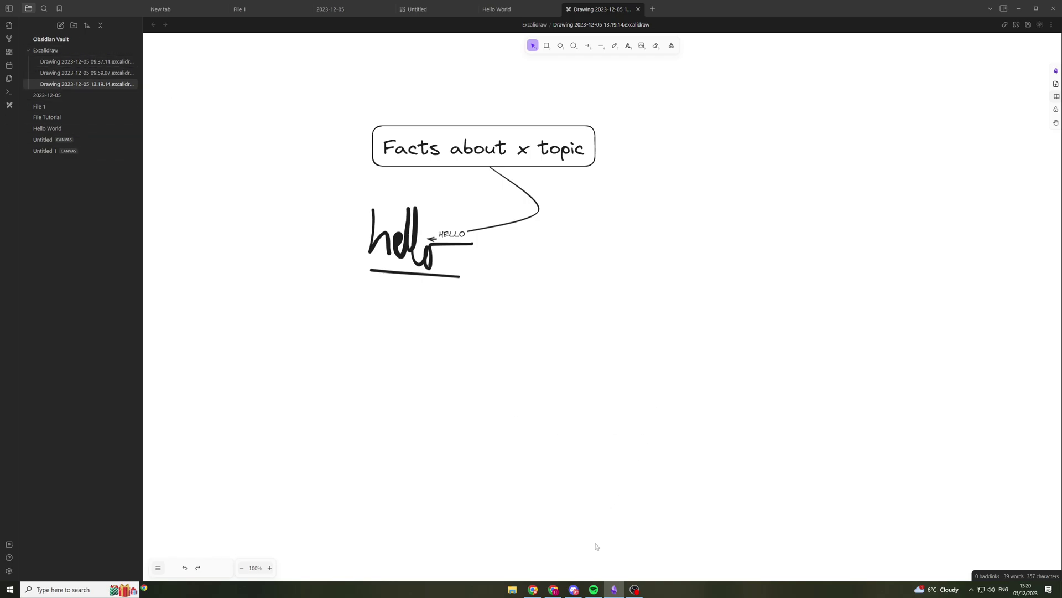
Bring Chrome forward and switch to the Evernote notes tab.
mouse_move(556, 584)
click(562, 556)
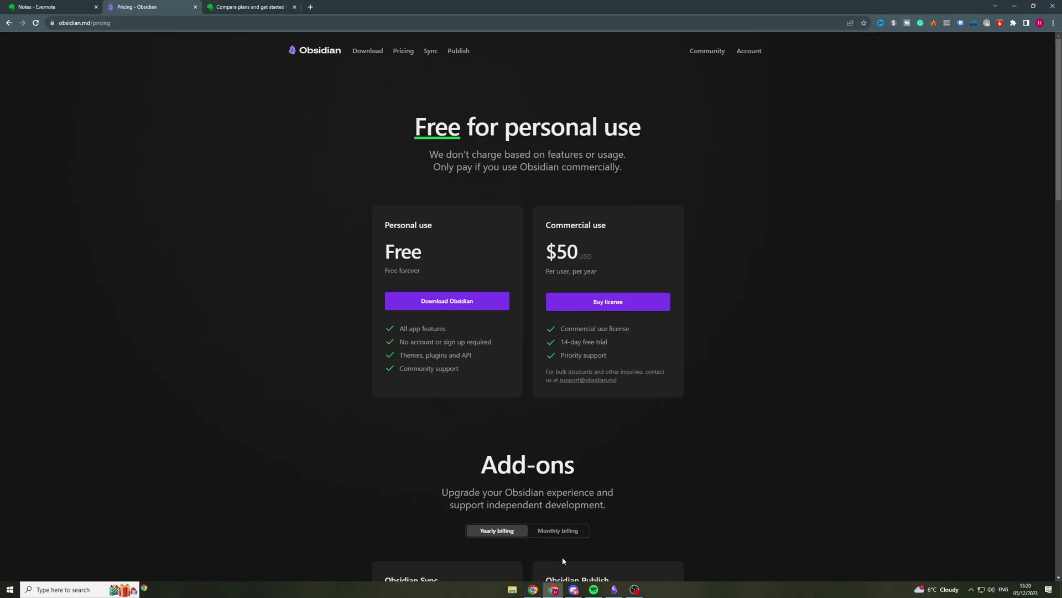
click(237, 7)
click(55, 7)
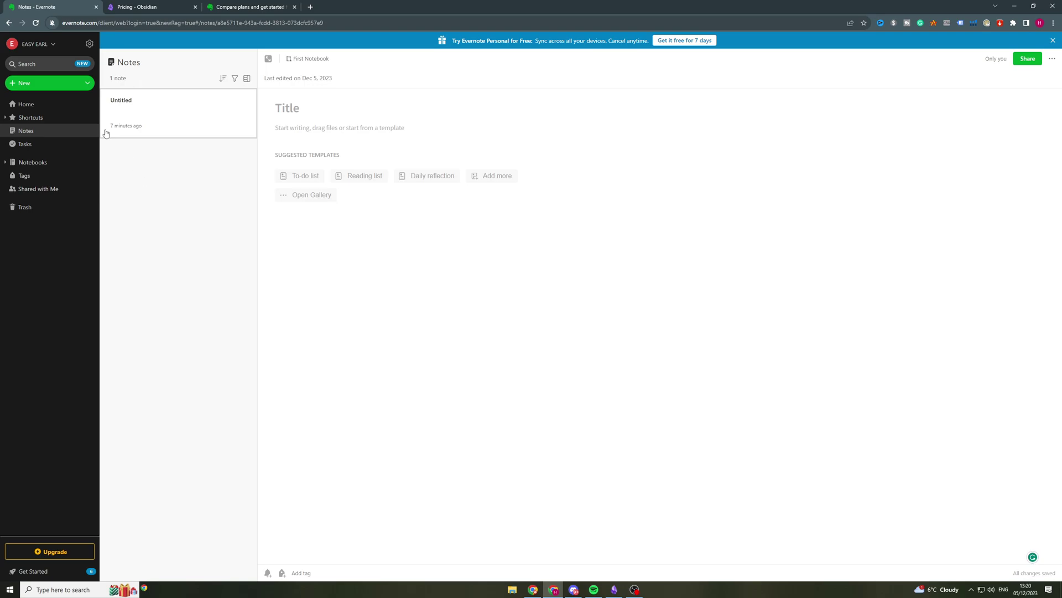
Create a new blank note titled 'Topic - Research'.
click(83, 84)
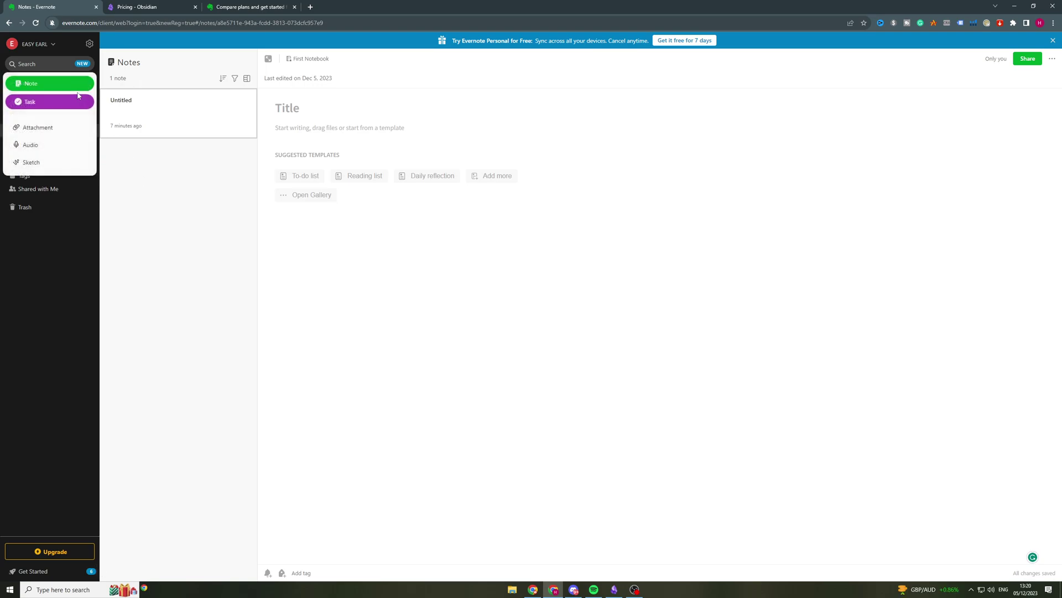
click(33, 85)
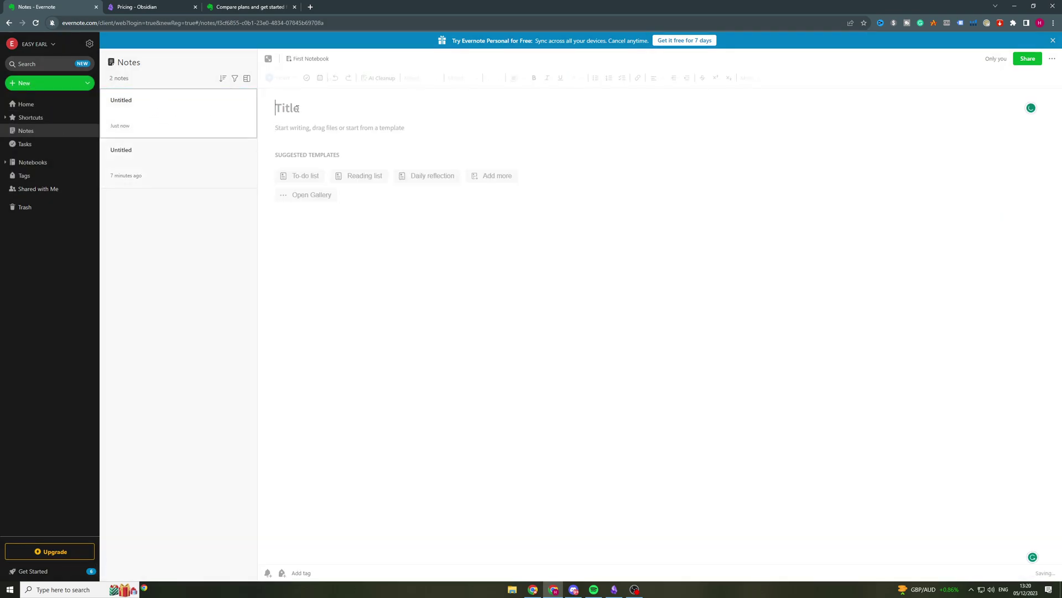
text(Topic - Research)
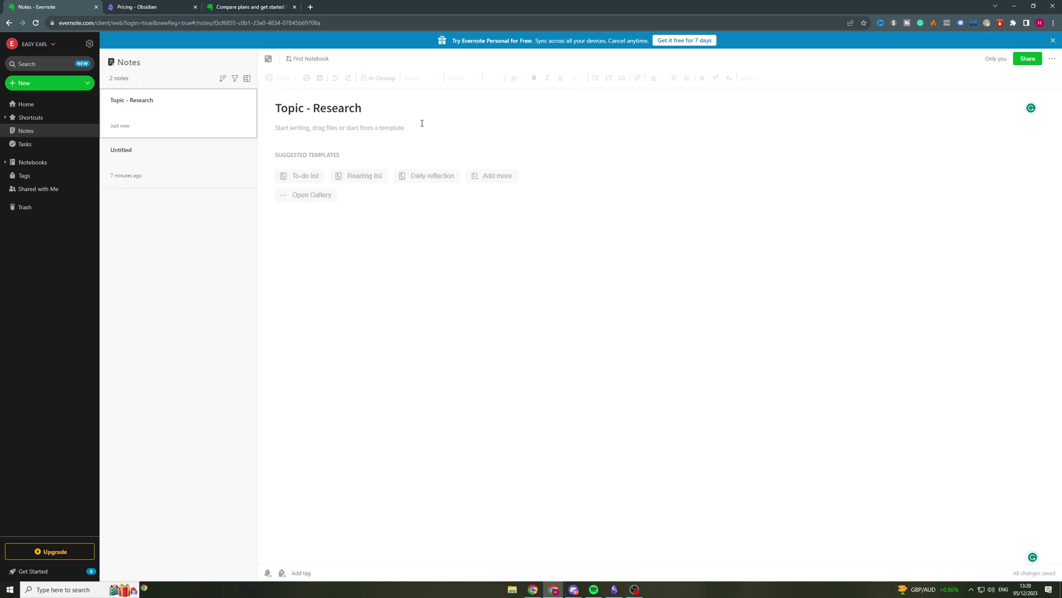
click(380, 133)
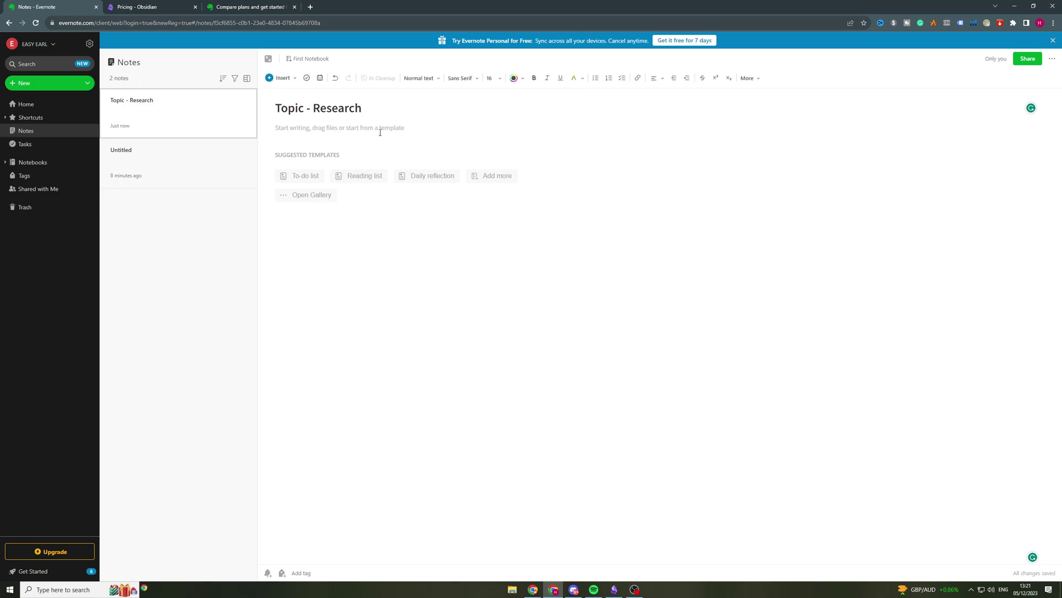
text(Hello welcome to my topic.)
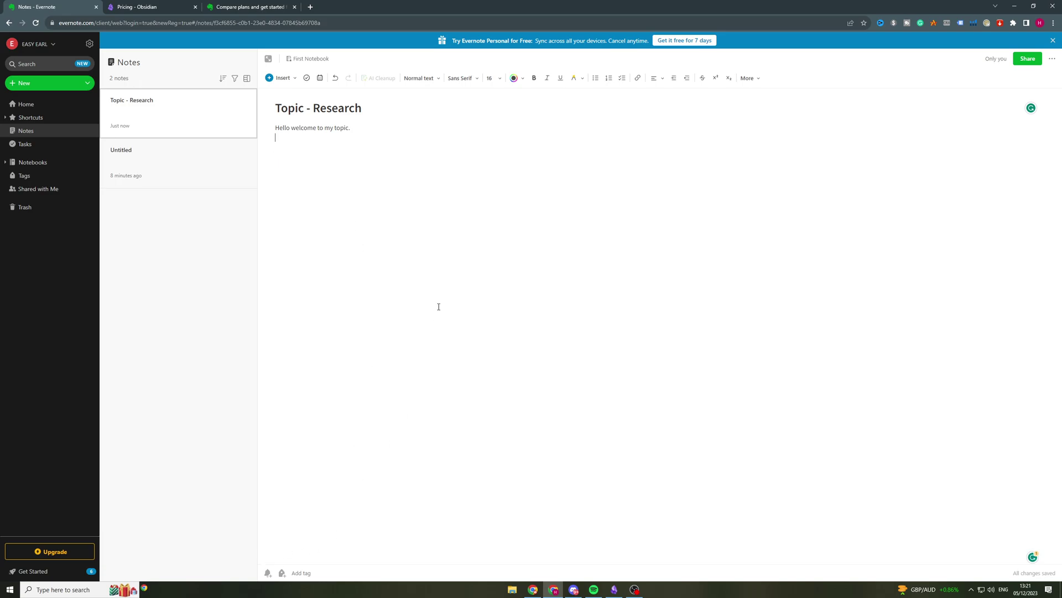
drag(351, 127, 272, 91)
key(BackSpace)
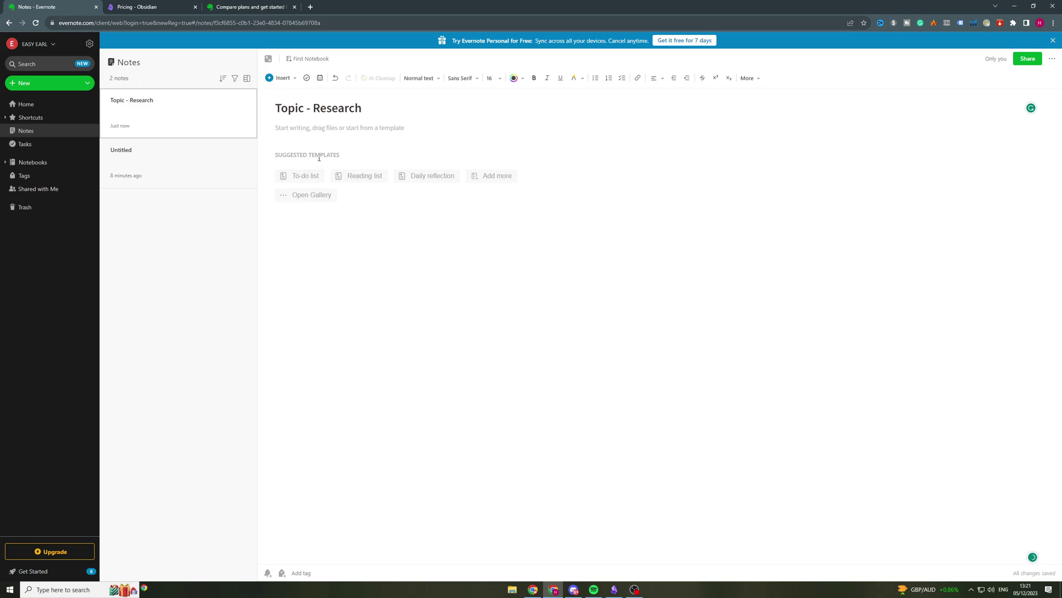
mouse_move(302, 176)
mouse_move(351, 179)
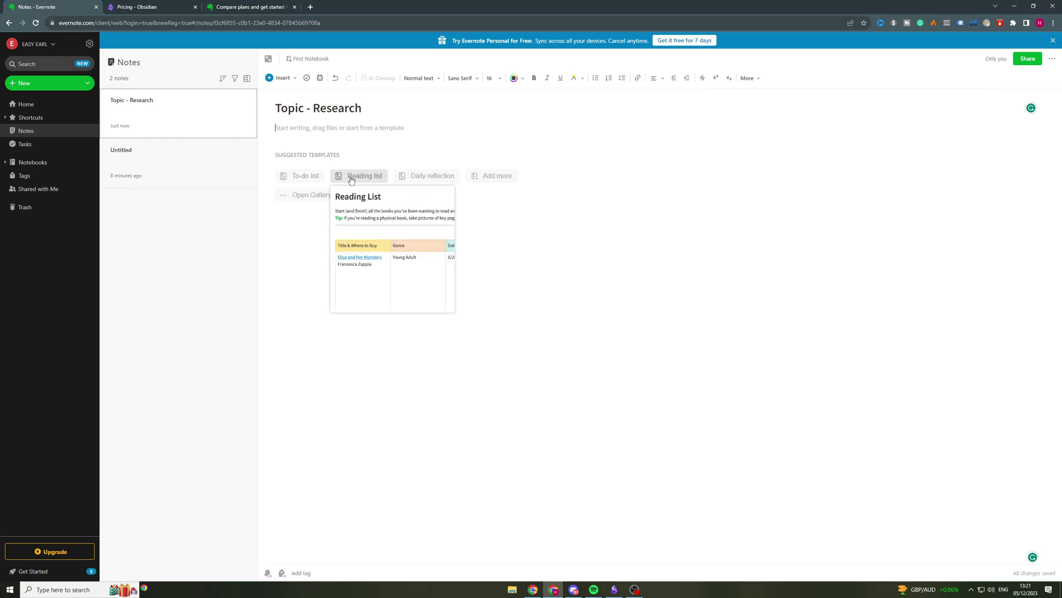
Browse the additional suggested templates, then close the picker.
click(489, 180)
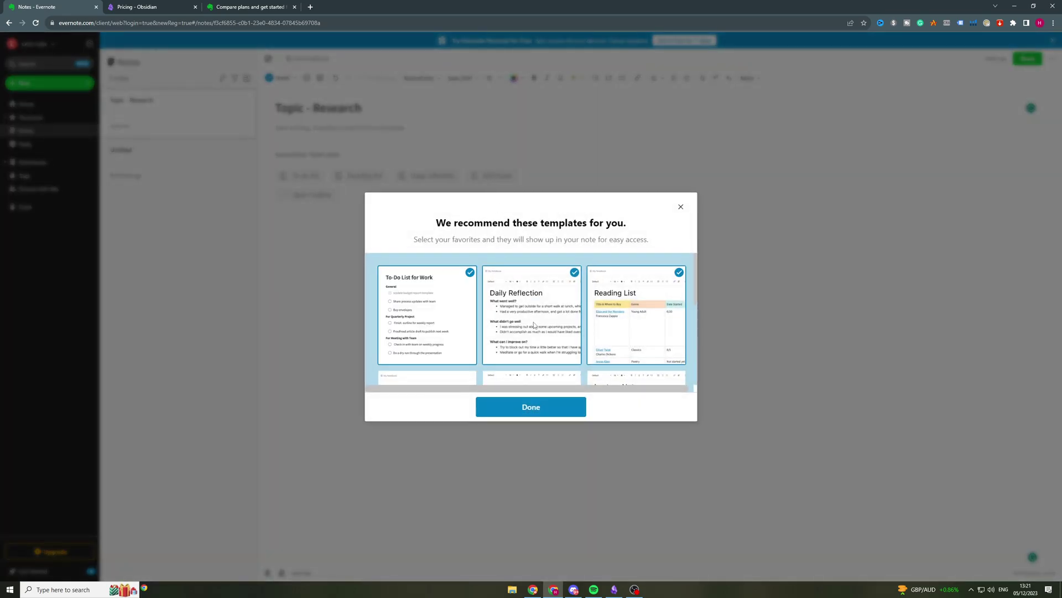
scroll(534, 325, down, 5)
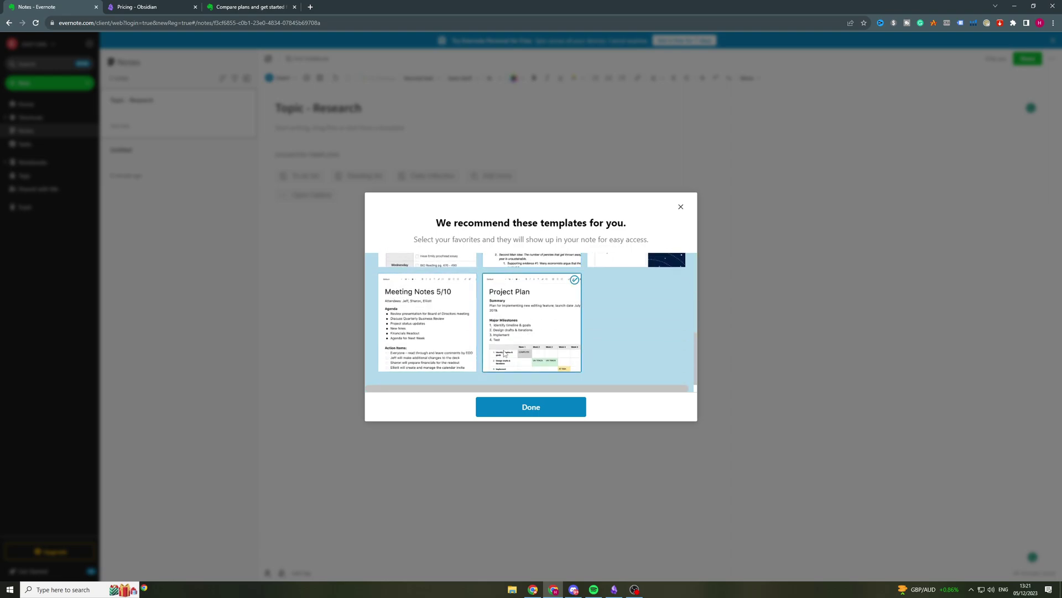
scroll(505, 355, up, 3)
click(531, 407)
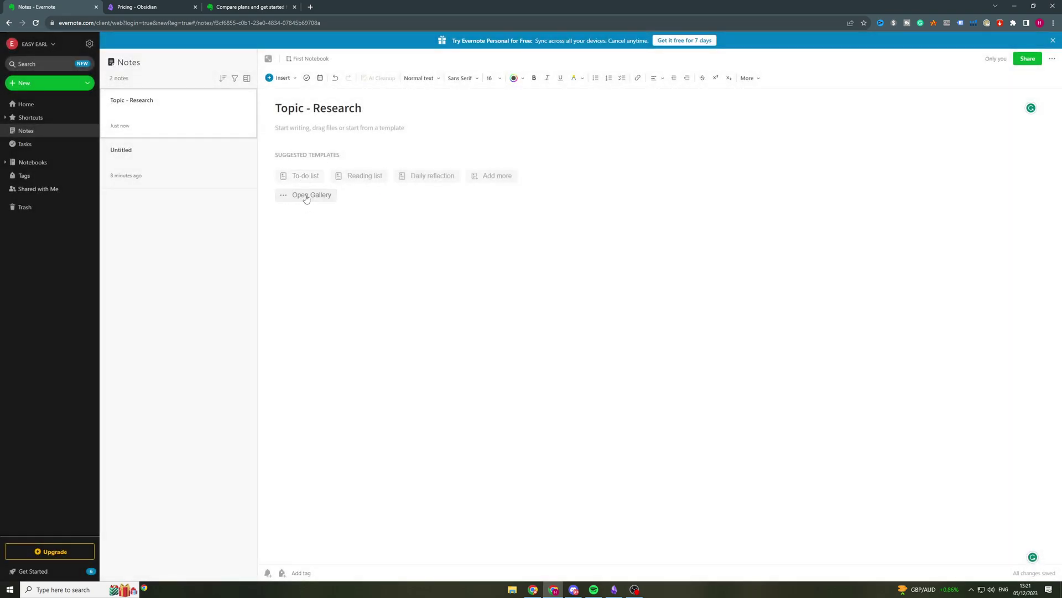
Apply the Sales Pre-Call Planner template from the Template Gallery to the note.
click(306, 196)
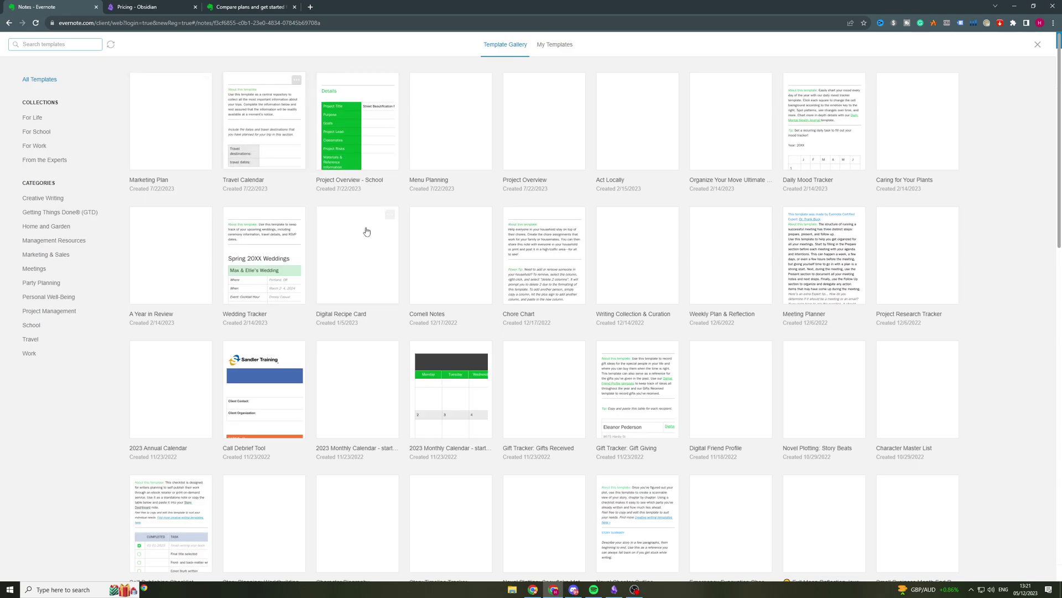
scroll(388, 232, down, 7)
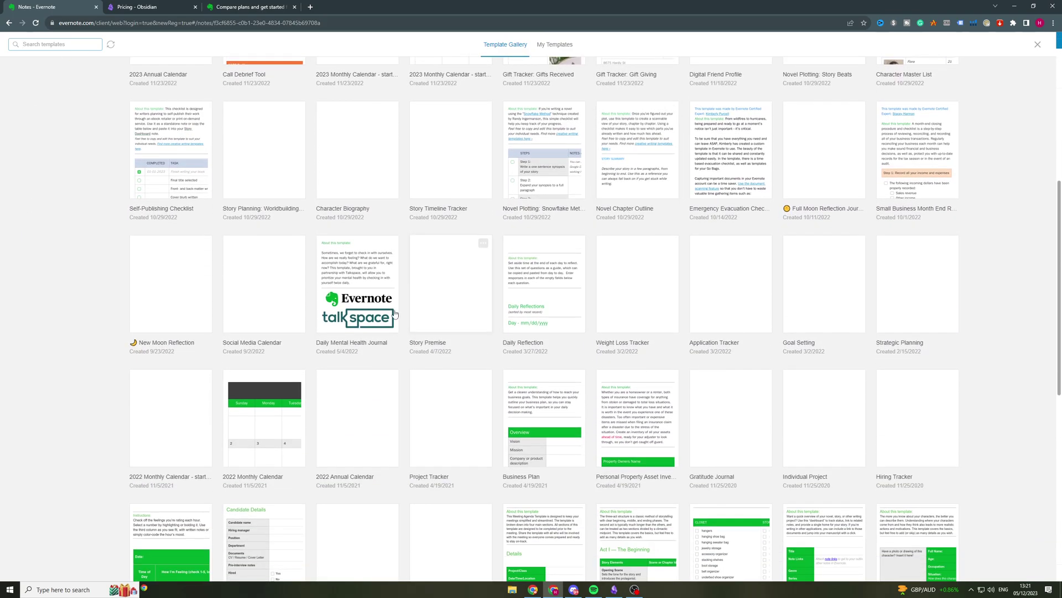
scroll(391, 308, down, 4)
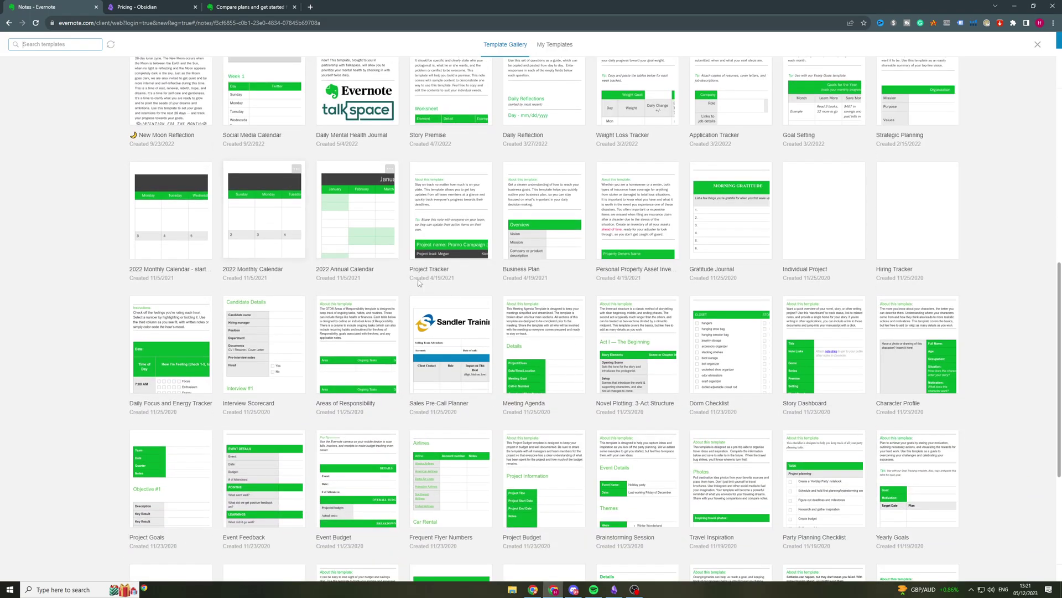
scroll(692, 277, down, 3)
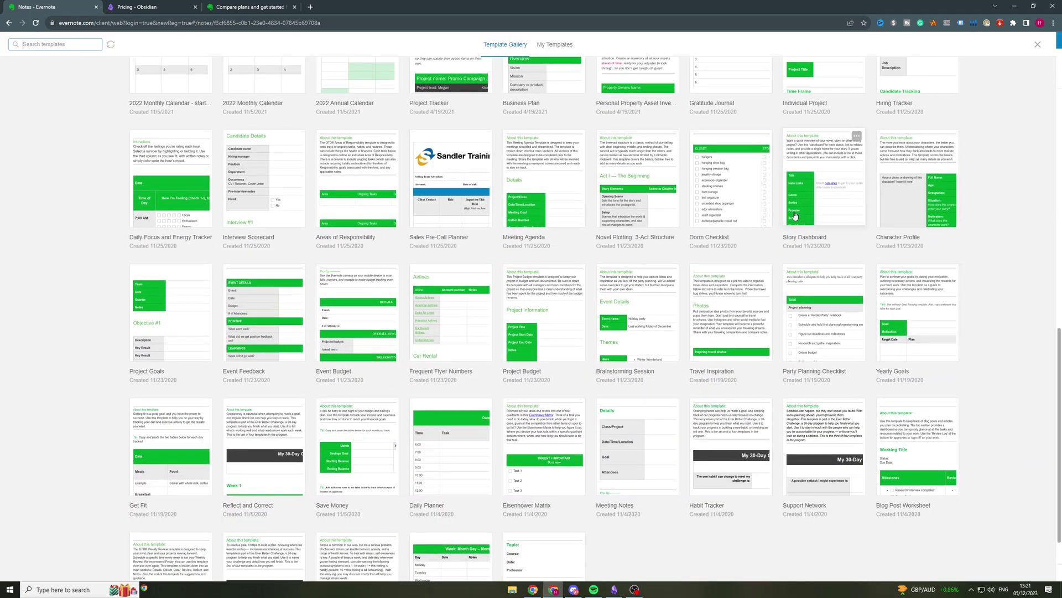
scroll(287, 354, down, 2)
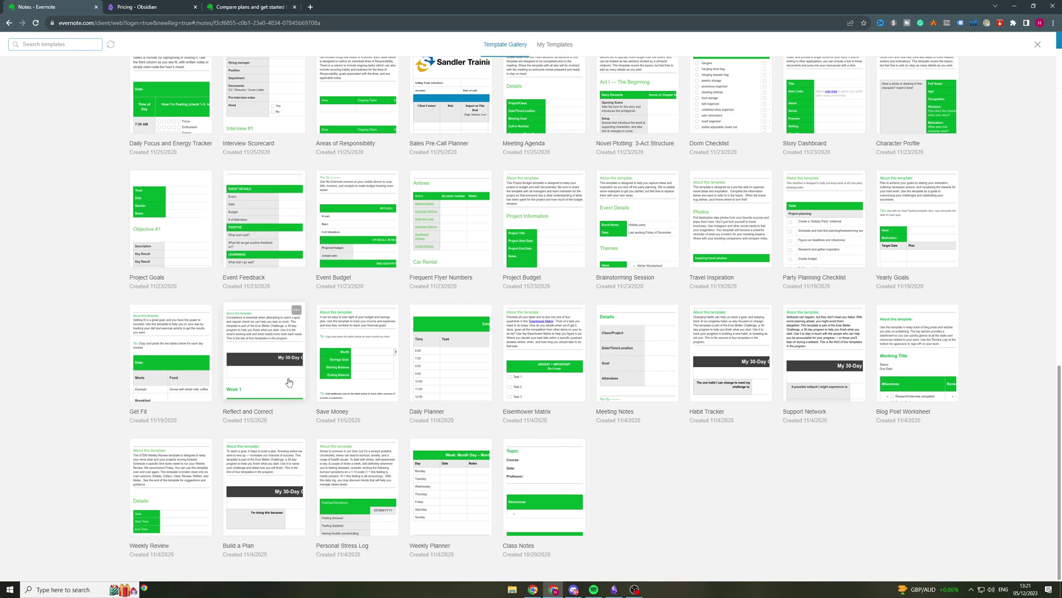
scroll(550, 366, up, 1)
scroll(549, 366, up, 2)
Apply the Sales Pre-Call Planner template and place the cursor in the first Client Contact cell.
click(453, 266)
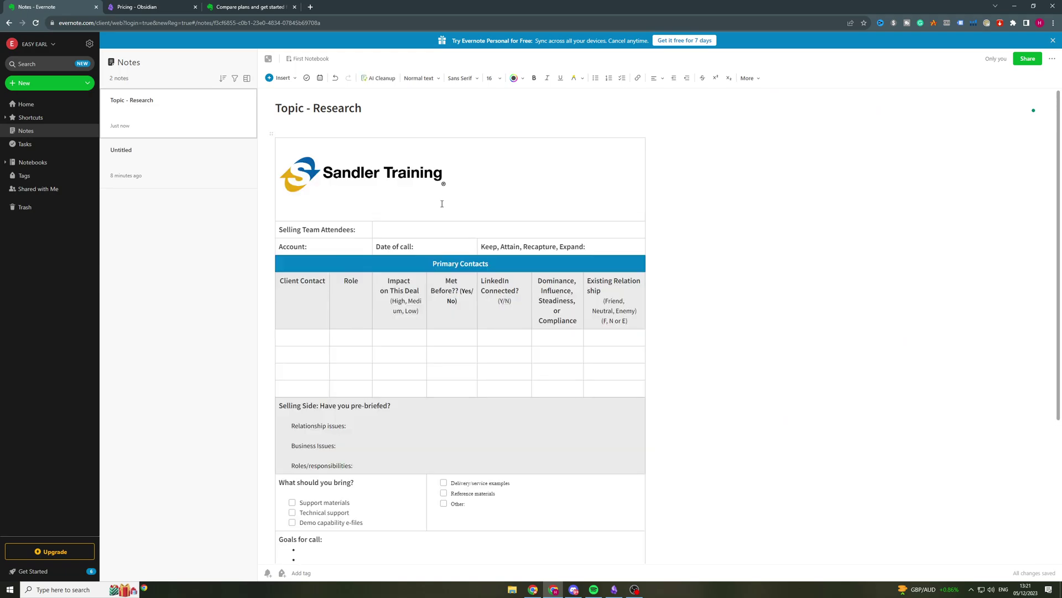
click(315, 343)
Drag the Primary Contacts table's last column wider to the right, then bring up the Insert menu.
scroll(629, 321, down, 2)
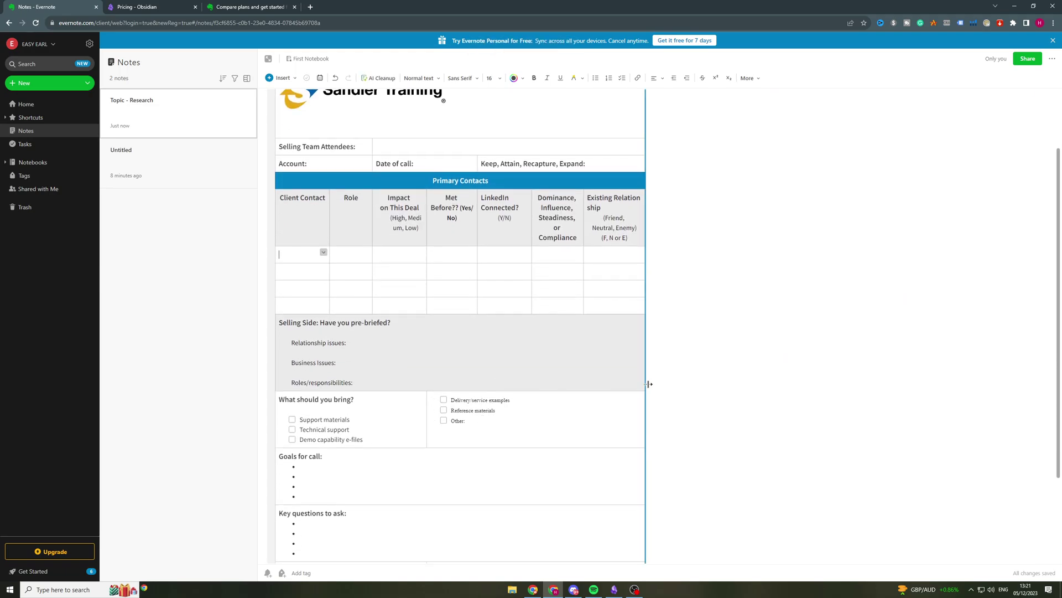
drag(652, 384, 746, 384)
scroll(336, 234, up, 2)
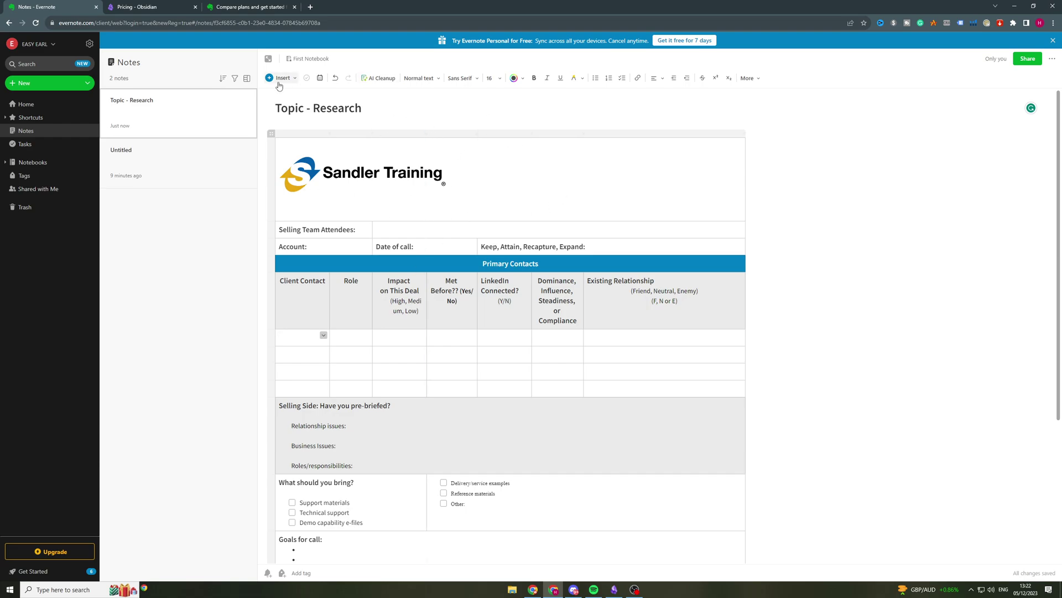
click(296, 79)
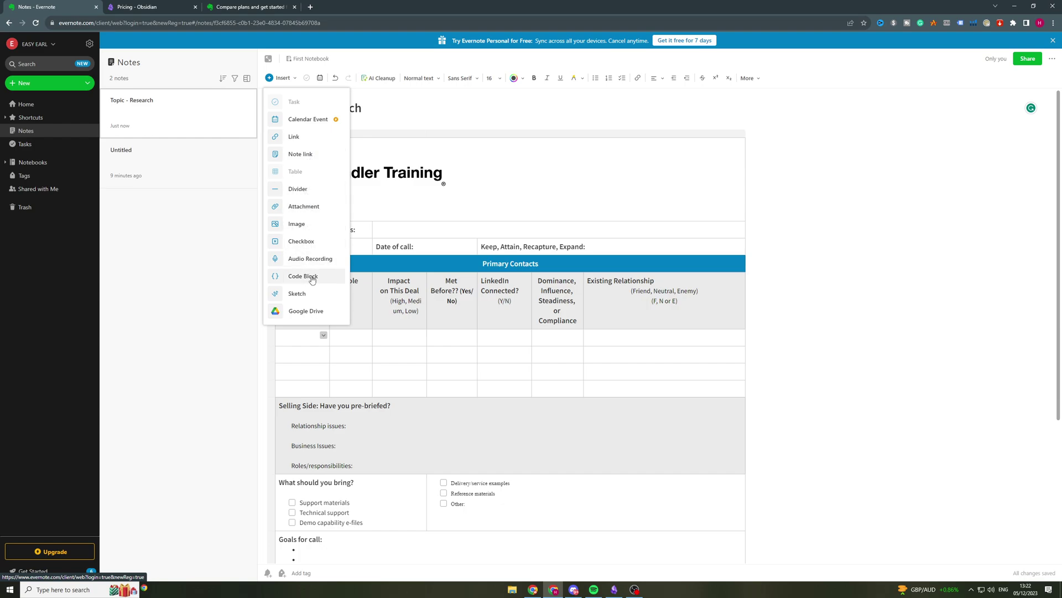
Start a new sketch and pen-draw a zigzag, a cursive word and a flourish beneath it.
click(297, 293)
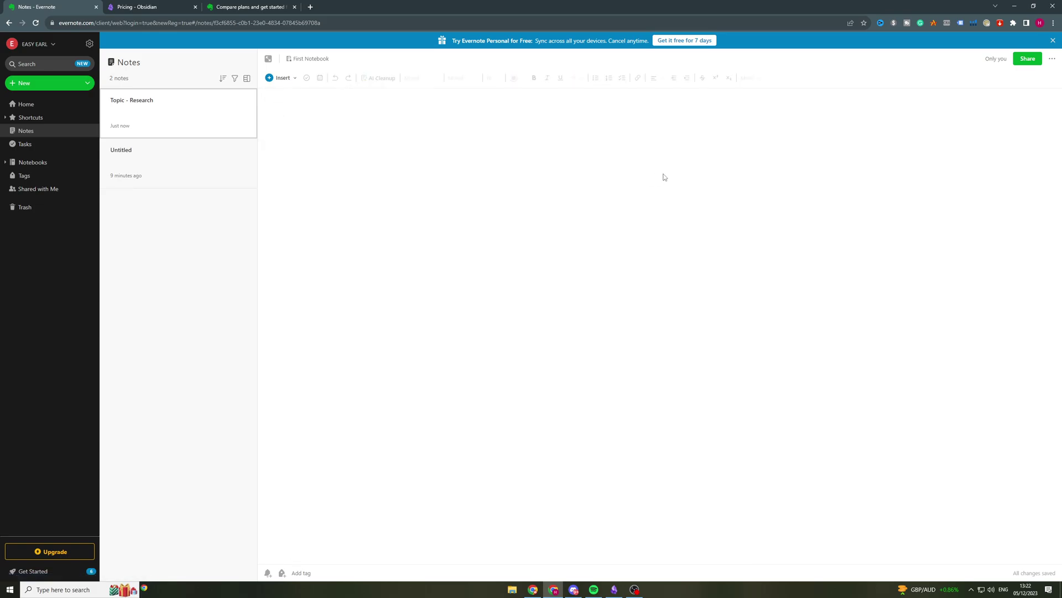
drag(374, 179, 394, 273)
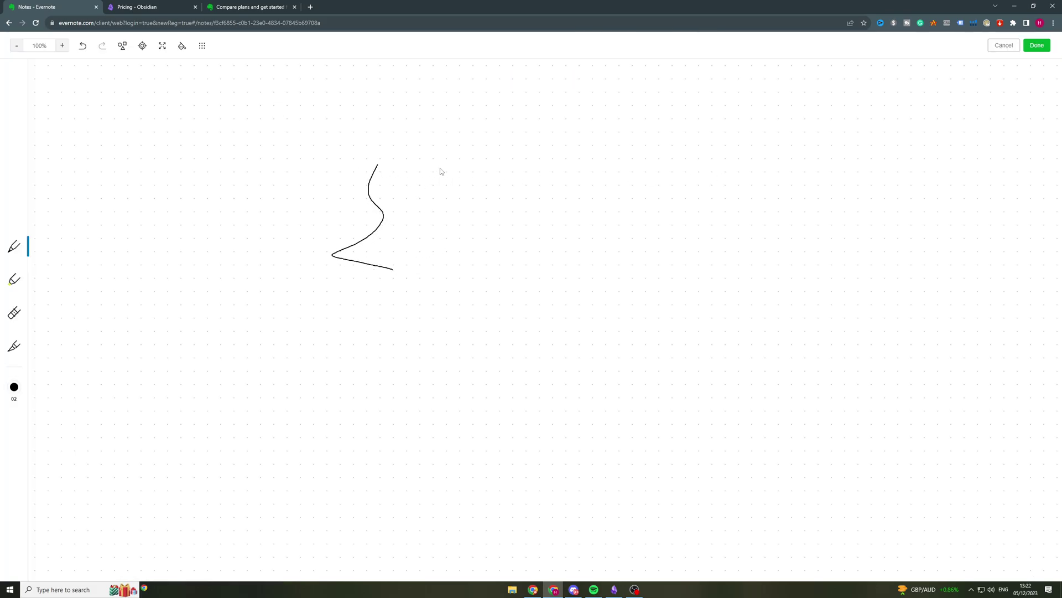
drag(443, 145, 466, 192)
mouse_move(478, 193)
mouse_down()
mouse_move(505, 200)
mouse_move(541, 168)
mouse_move(573, 202)
mouse_move(579, 188)
mouse_up()
drag(573, 175, 591, 174)
drag(433, 214, 520, 227)
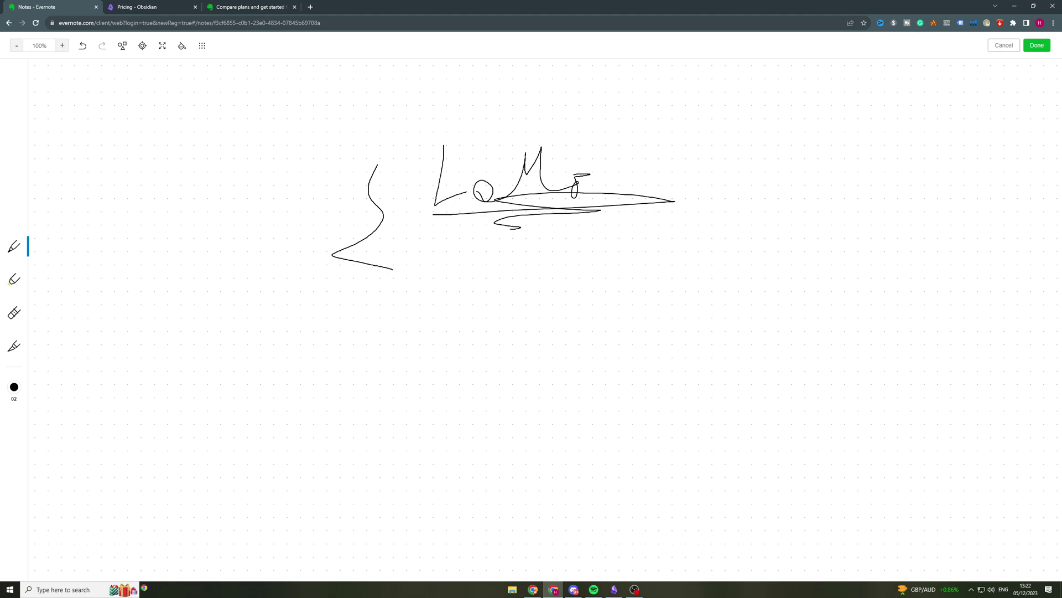
Try the yellow highlighter, then add dots, letters and a circle in disappearing ink.
click(16, 281)
click(14, 347)
click(410, 300)
drag(455, 357, 482, 363)
drag(487, 360, 501, 362)
click(526, 357)
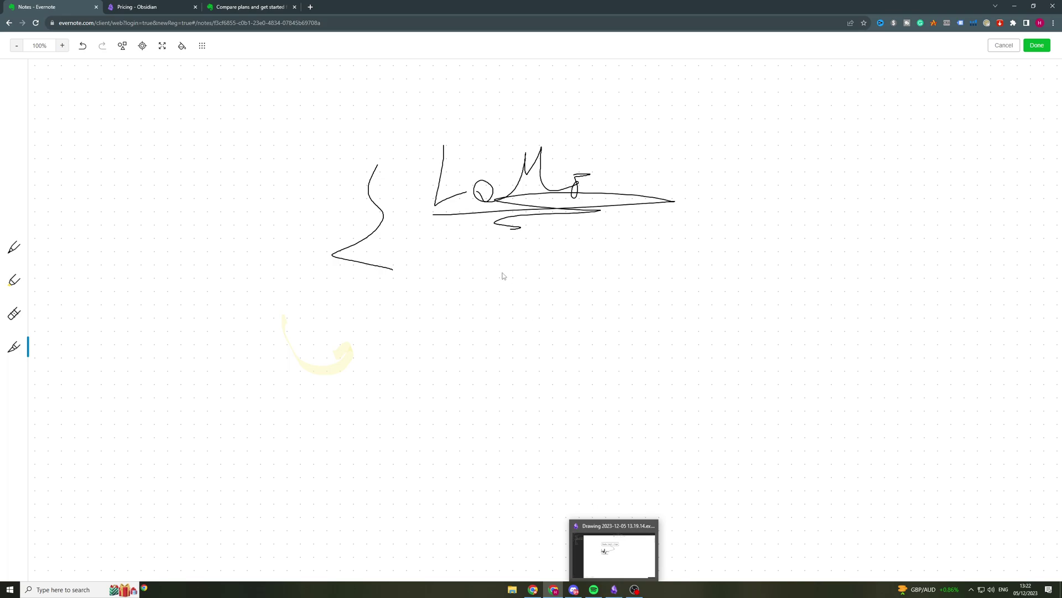
mouse_move(449, 122)
mouse_down()
mouse_move(387, 182)
mouse_move(447, 203)
mouse_move(449, 123)
mouse_move(318, 89)
mouse_move(454, 119)
mouse_up()
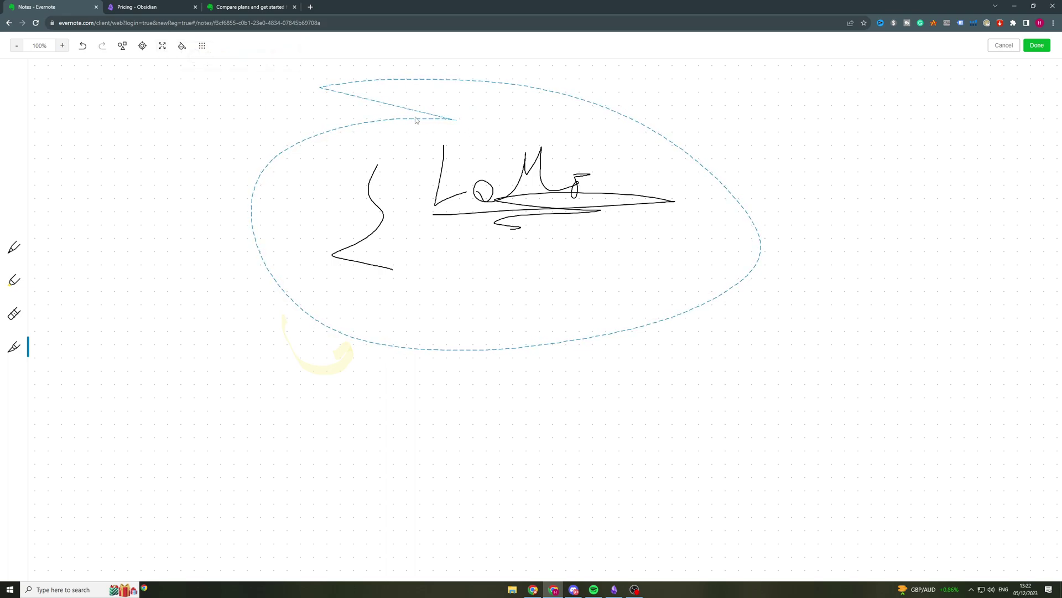
Switch the sketch background to dark grey, then pale yellow, then back to white.
mouse_move(181, 45)
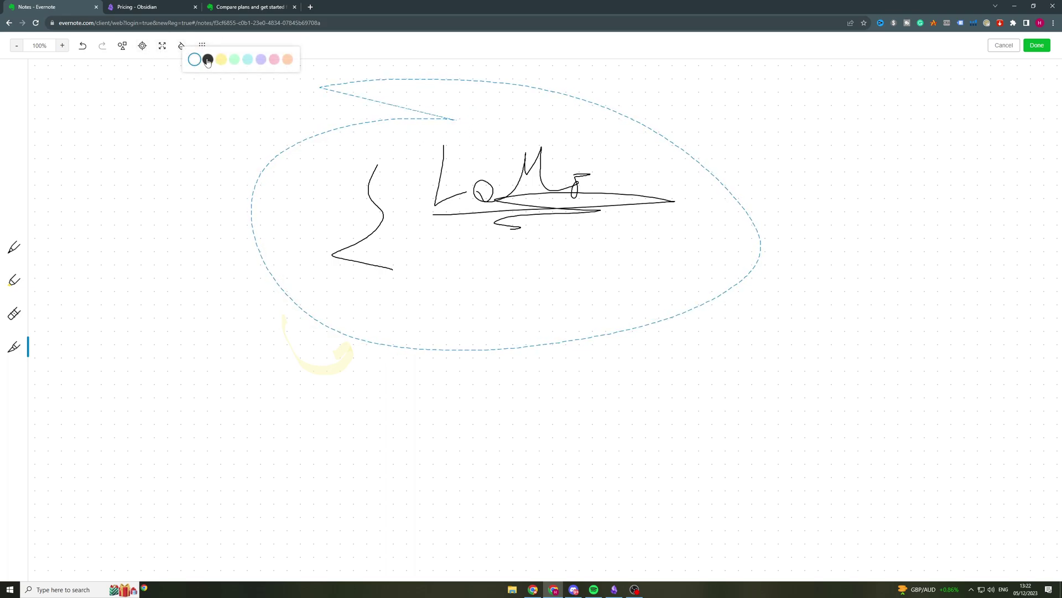
click(208, 60)
click(221, 59)
click(195, 59)
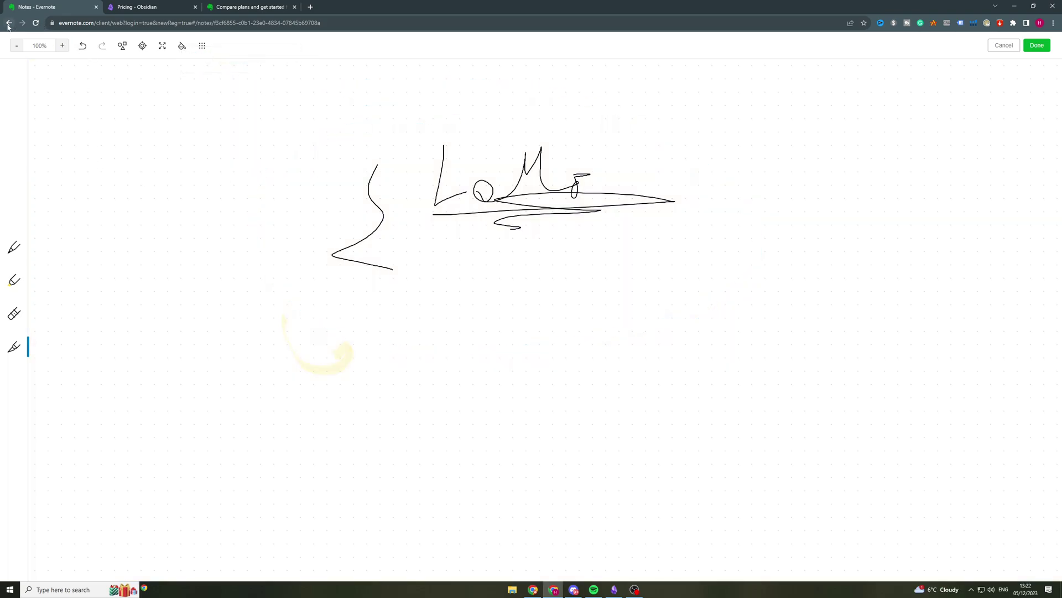
Insert the finished sketch into the note and select it in the first Client Contact cell.
click(1037, 45)
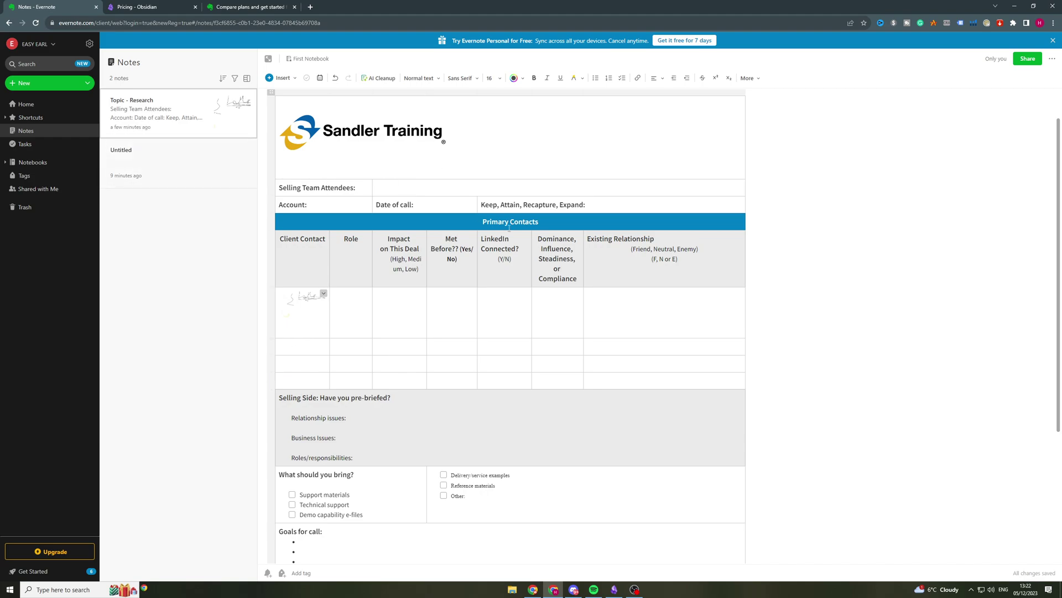
scroll(443, 238, down, 3)
scroll(308, 166, up, 3)
click(304, 303)
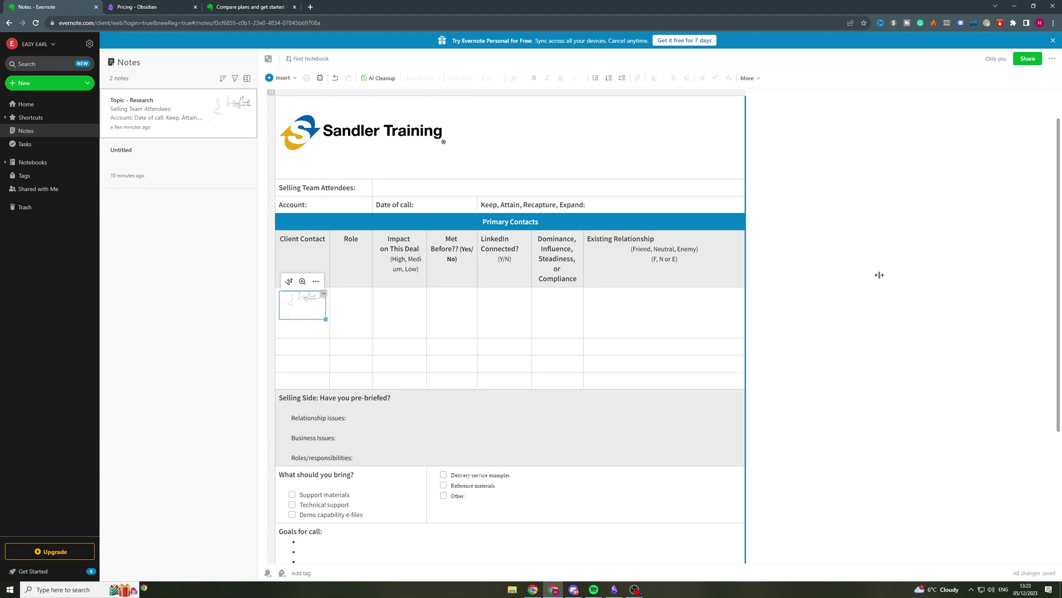
Switch to the Obsidian vault and pan across the Excalidraw drawing.
click(614, 589)
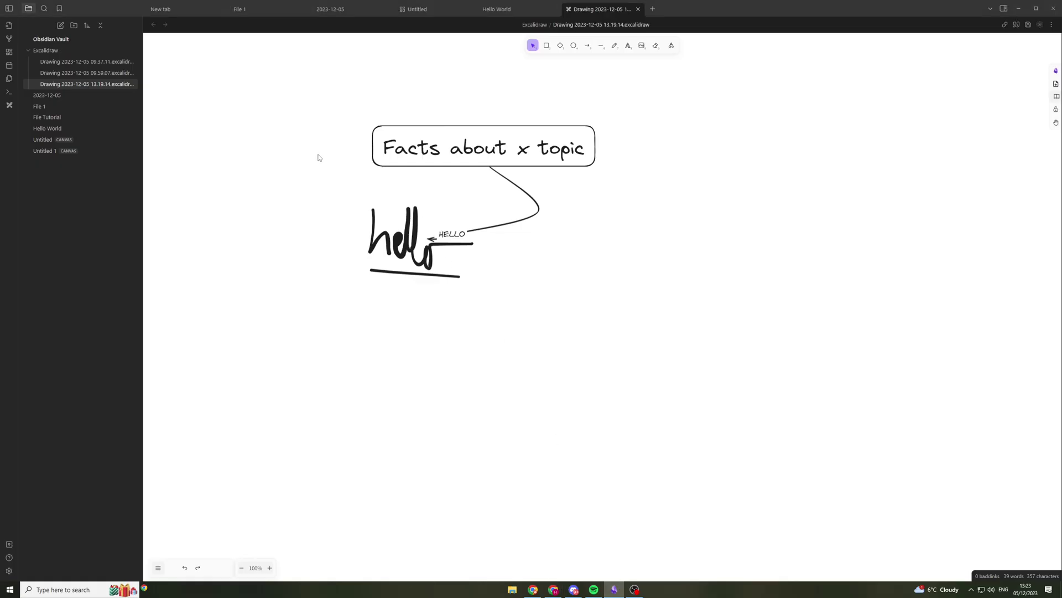
scroll(312, 147, down, 1)
scroll(384, 171, up, 5)
scroll(498, 266, down, 1)
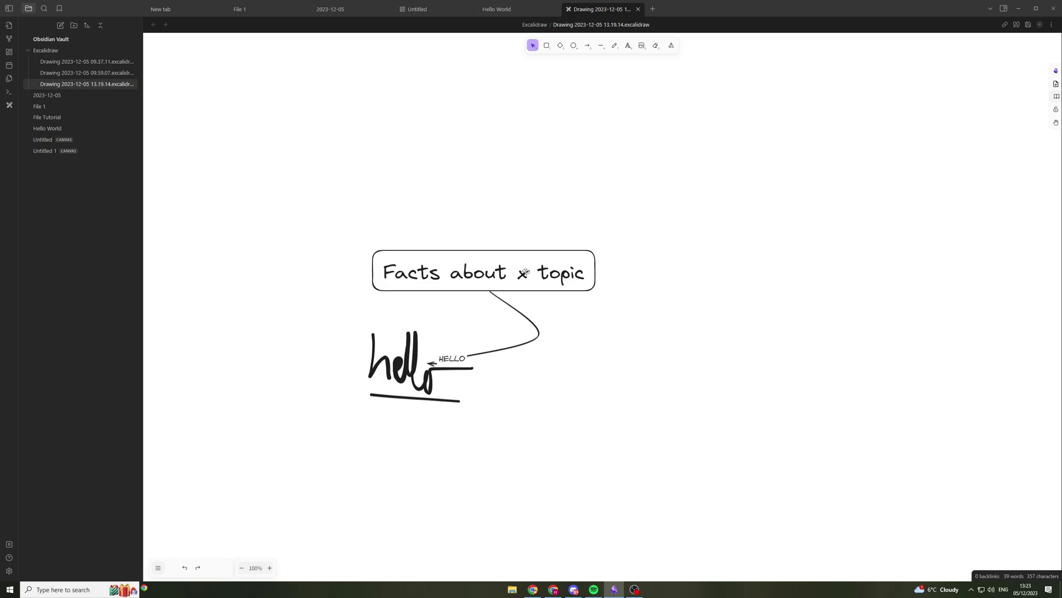
Select and deselect the Facts about x text box, then select a hello drawing stroke.
click(553, 271)
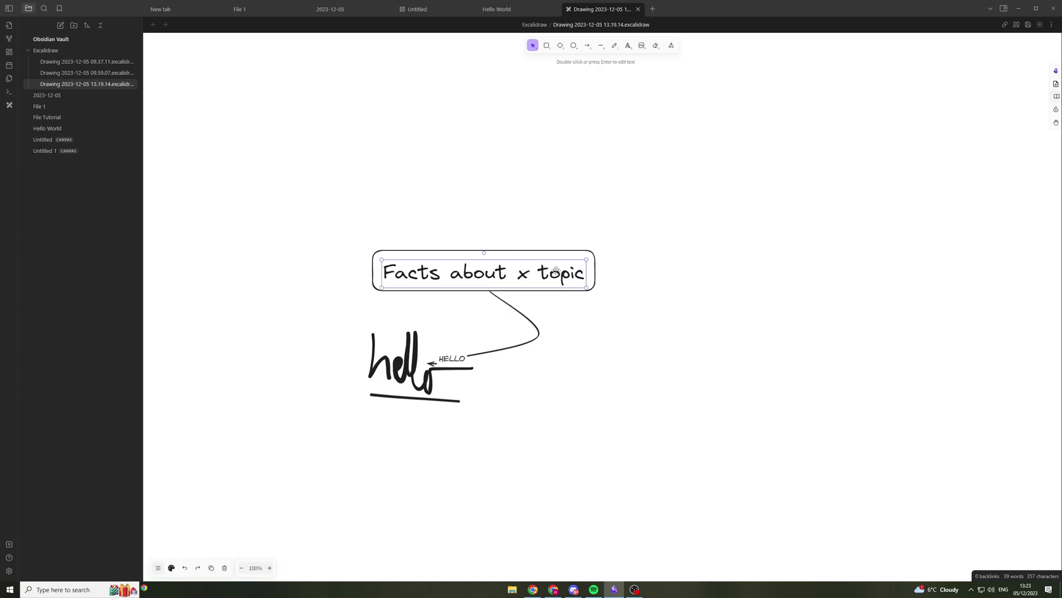
click(713, 277)
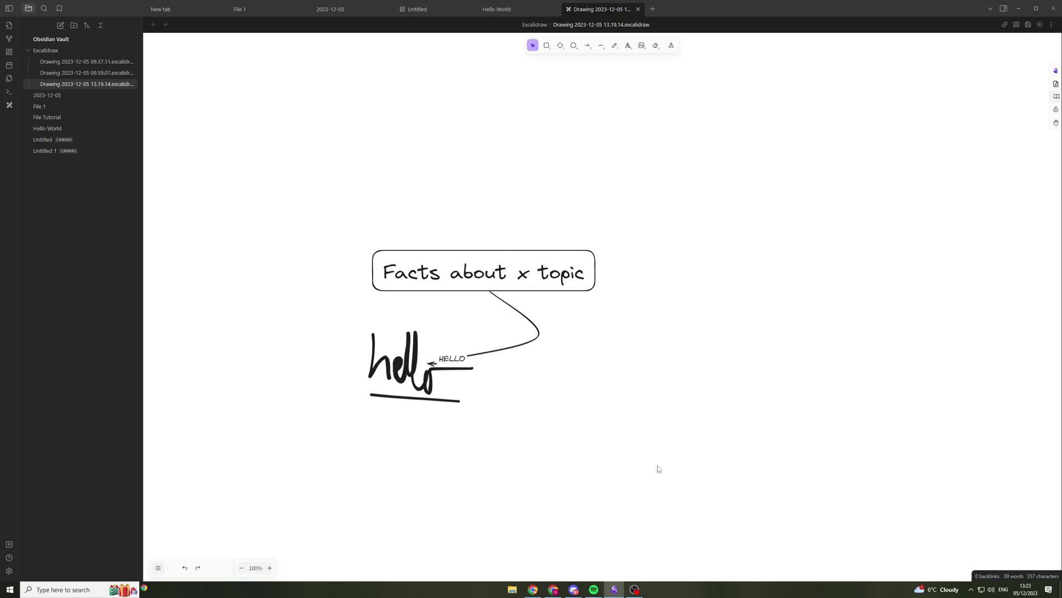
click(401, 372)
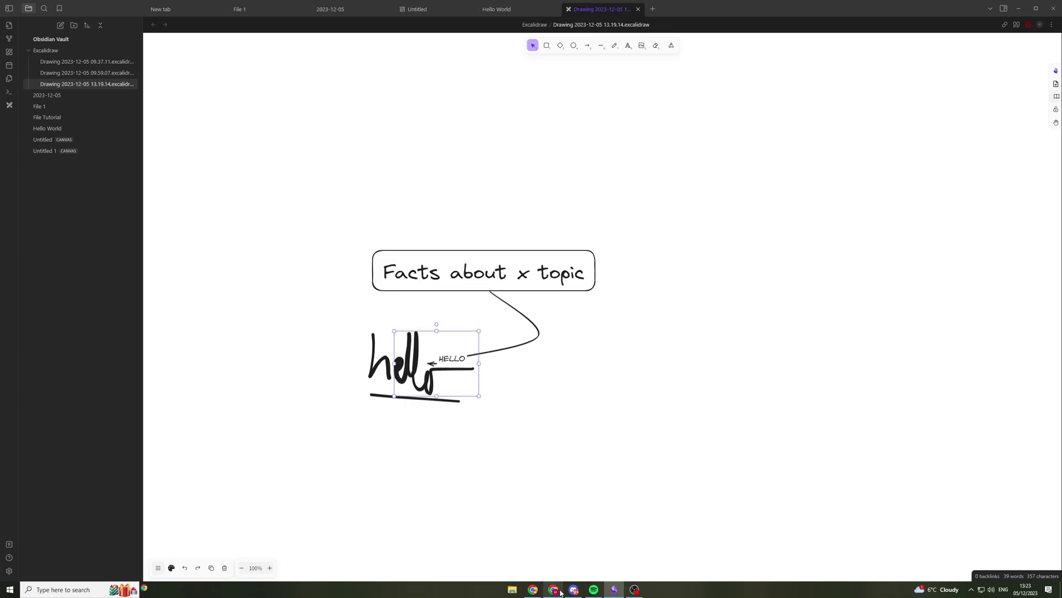
mouse_move(560, 592)
click(554, 553)
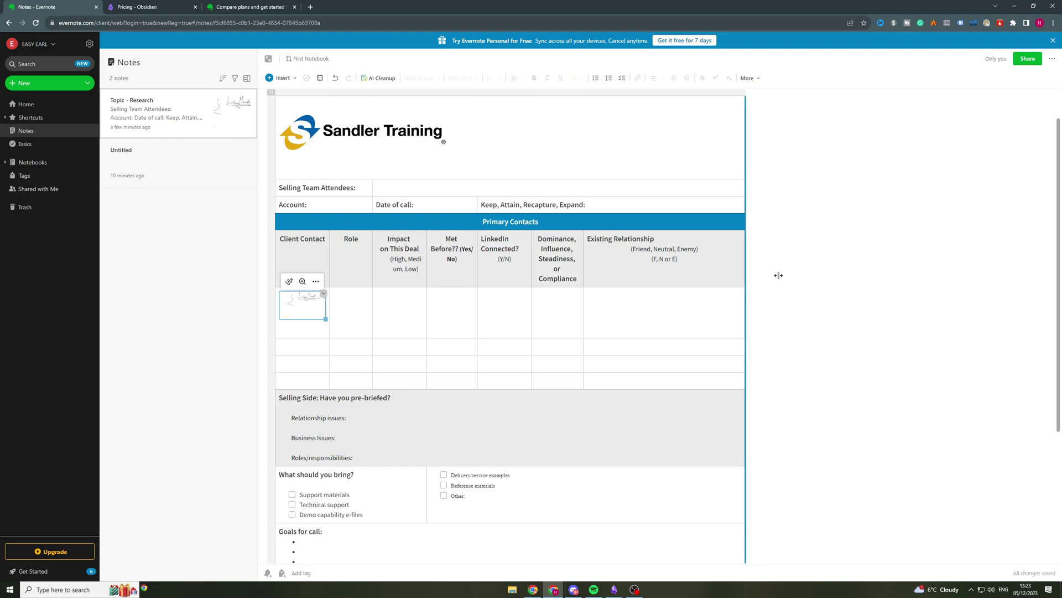